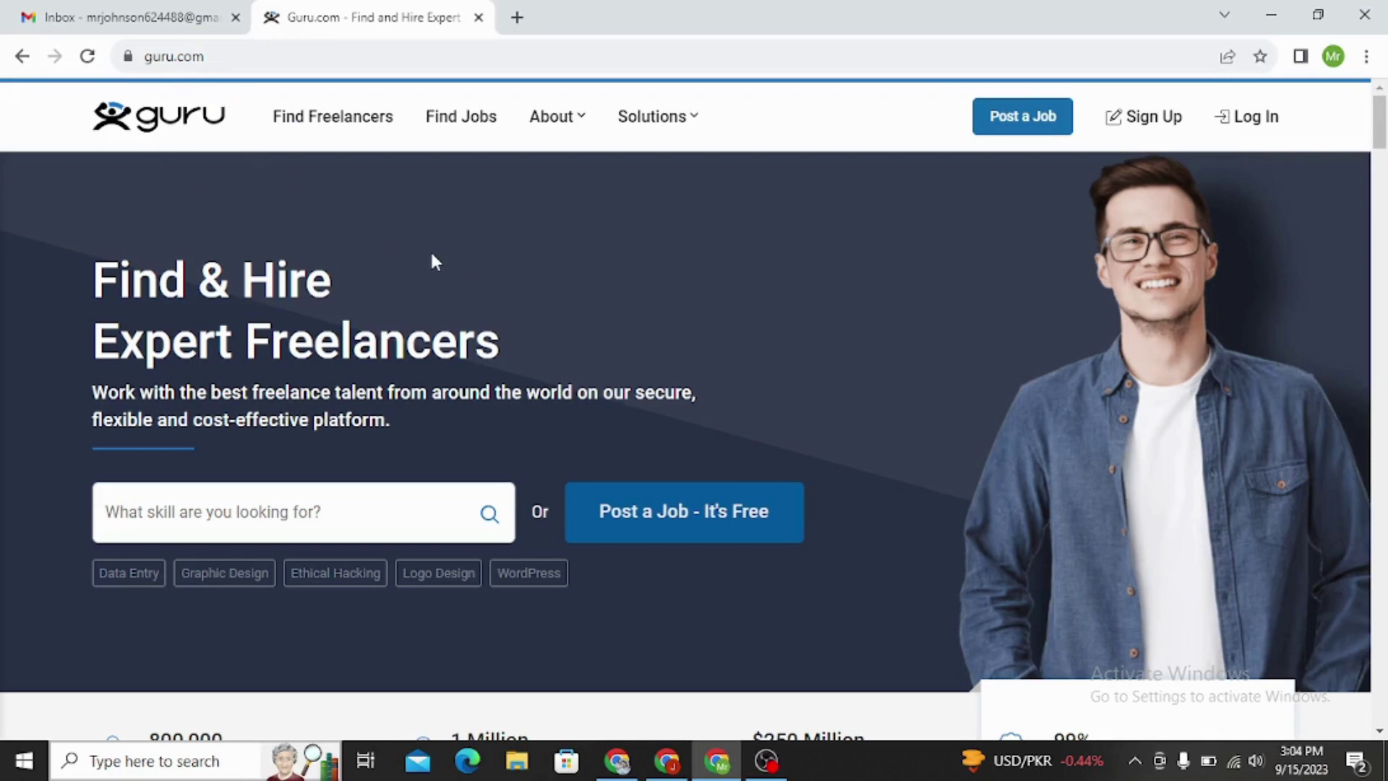
pyautogui.scroll(-1, 432, 262)
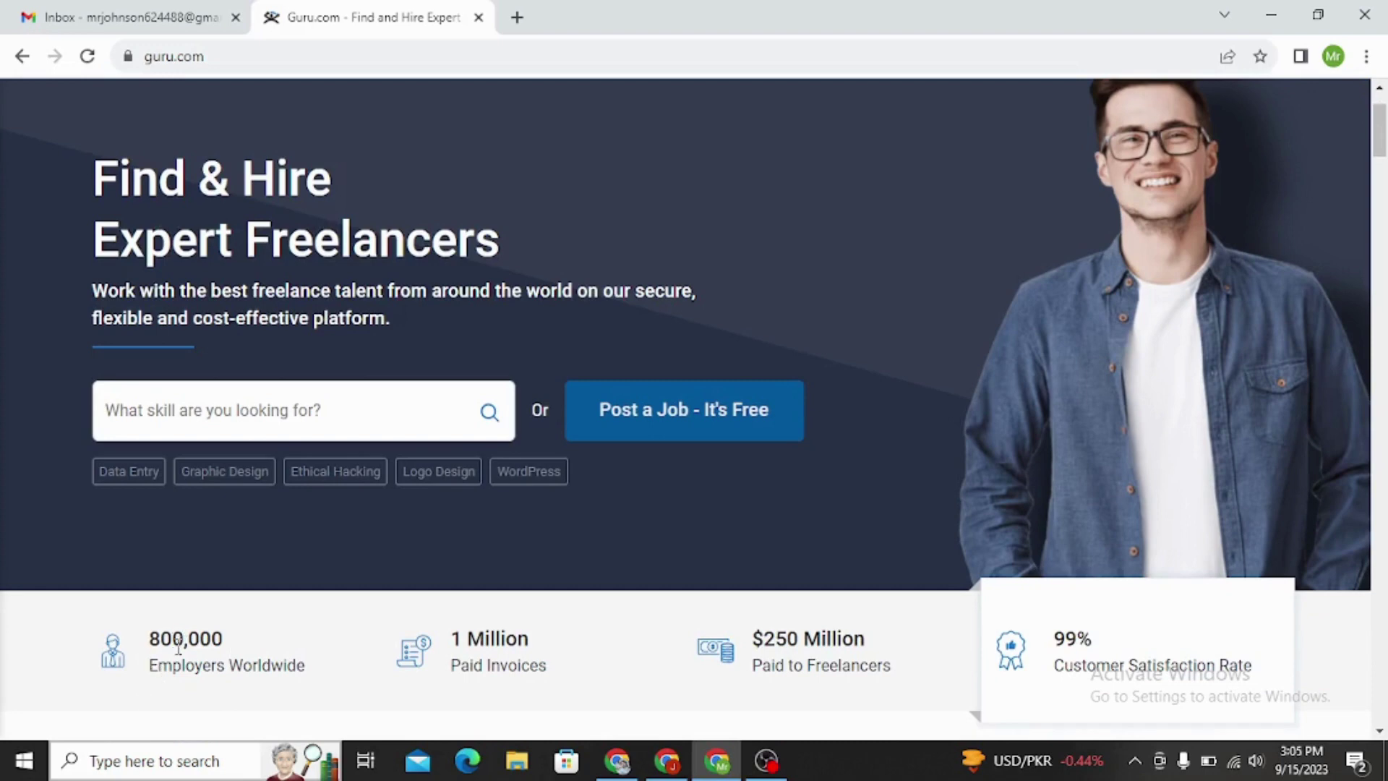
pyautogui.moveTo(150, 639); pyautogui.dragTo(226, 649)
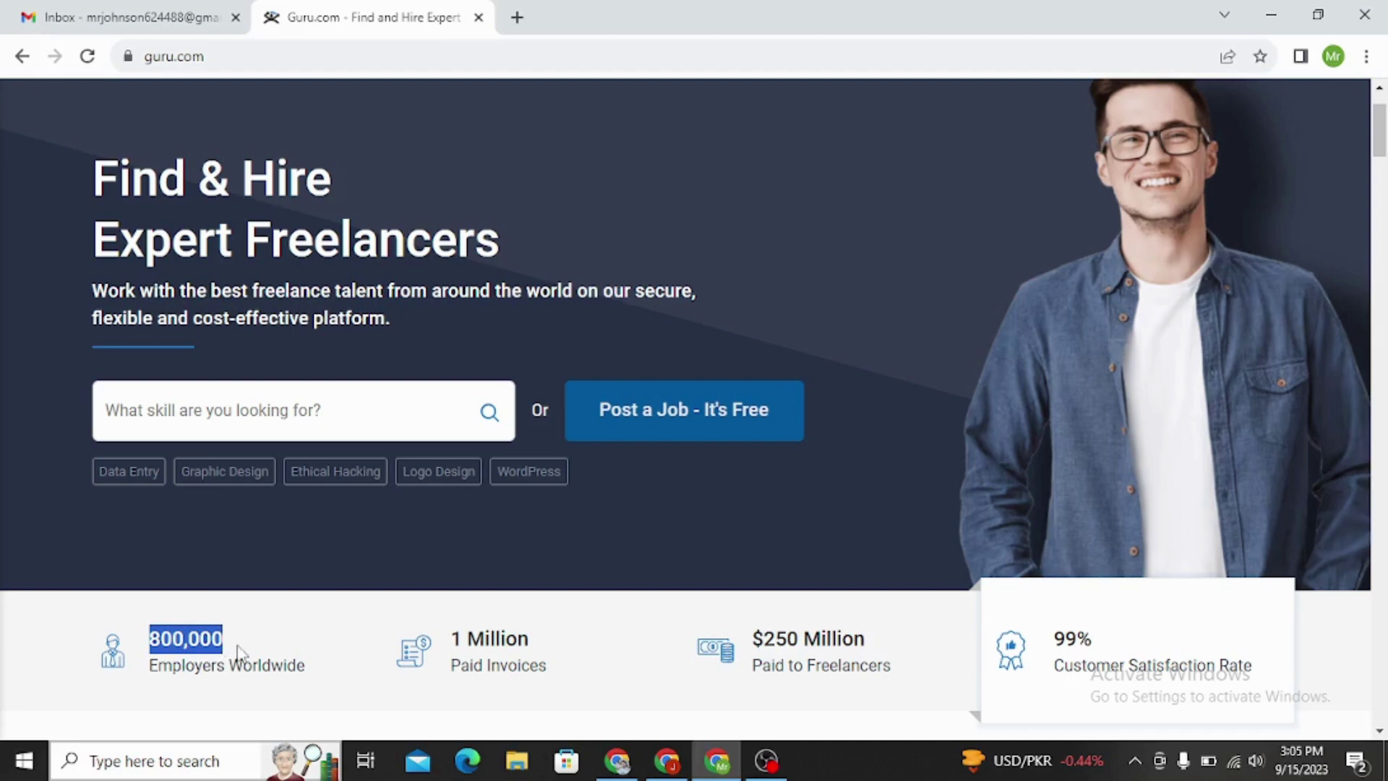
pyautogui.click(239, 651)
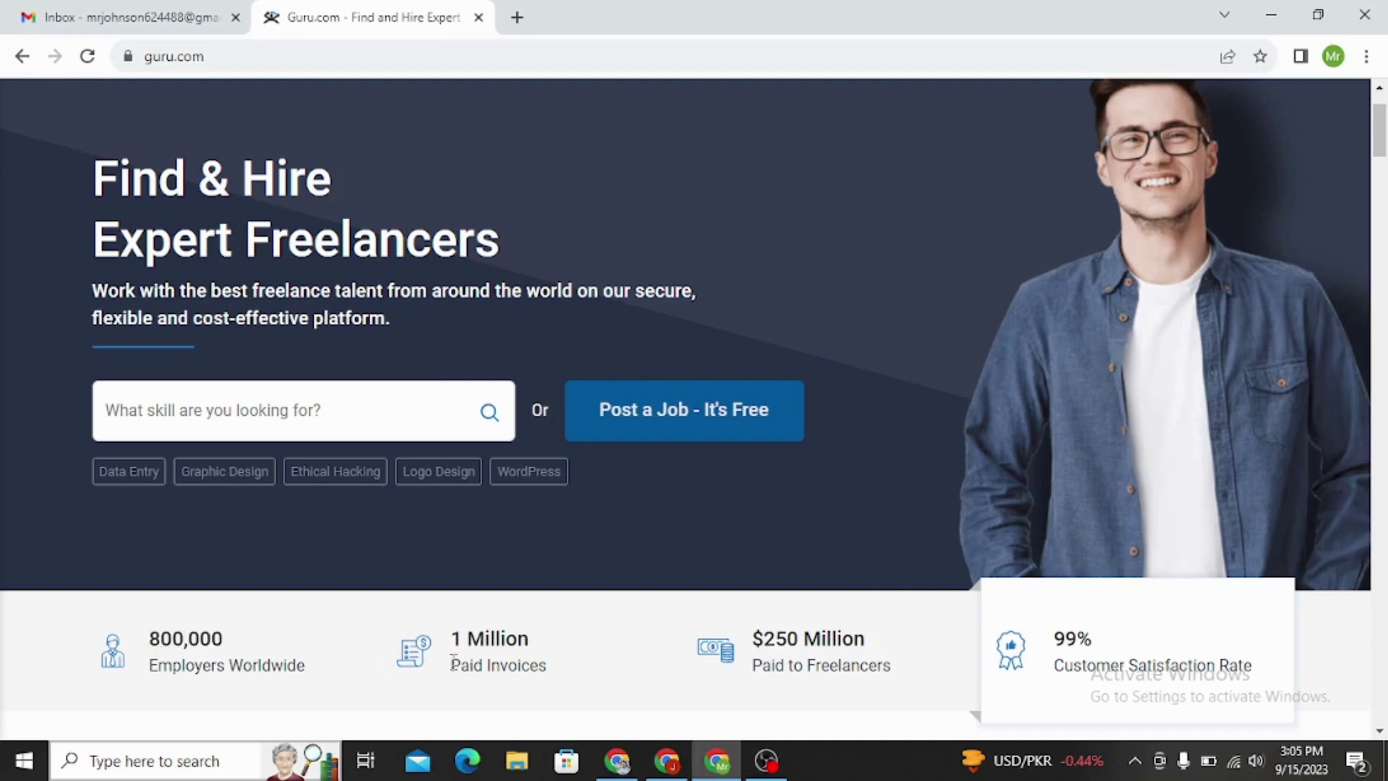
pyautogui.moveTo(451, 638); pyautogui.dragTo(602, 641)
pyautogui.click(602, 641)
pyautogui.moveTo(753, 666); pyautogui.dragTo(896, 674)
pyautogui.click(885, 650)
pyautogui.moveTo(760, 639); pyautogui.dragTo(843, 636)
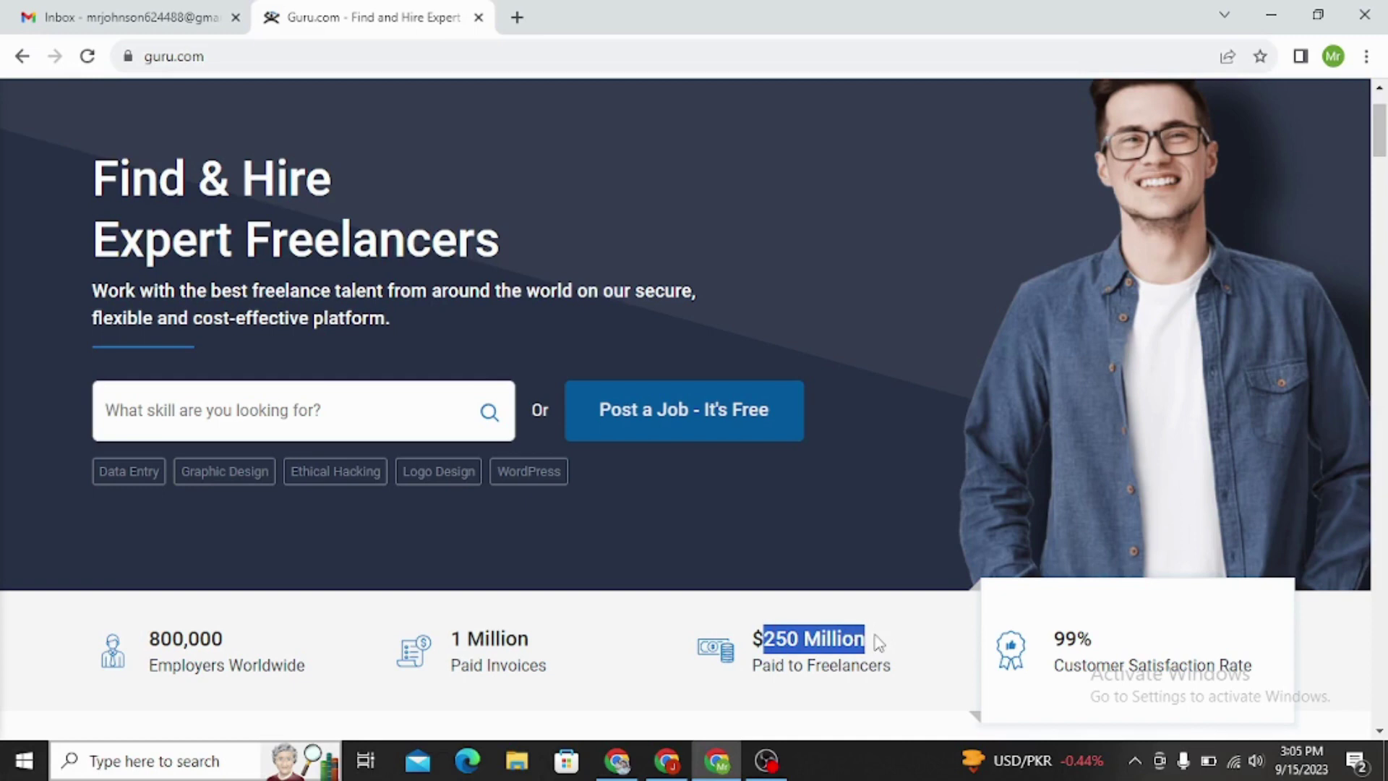
pyautogui.click(877, 640)
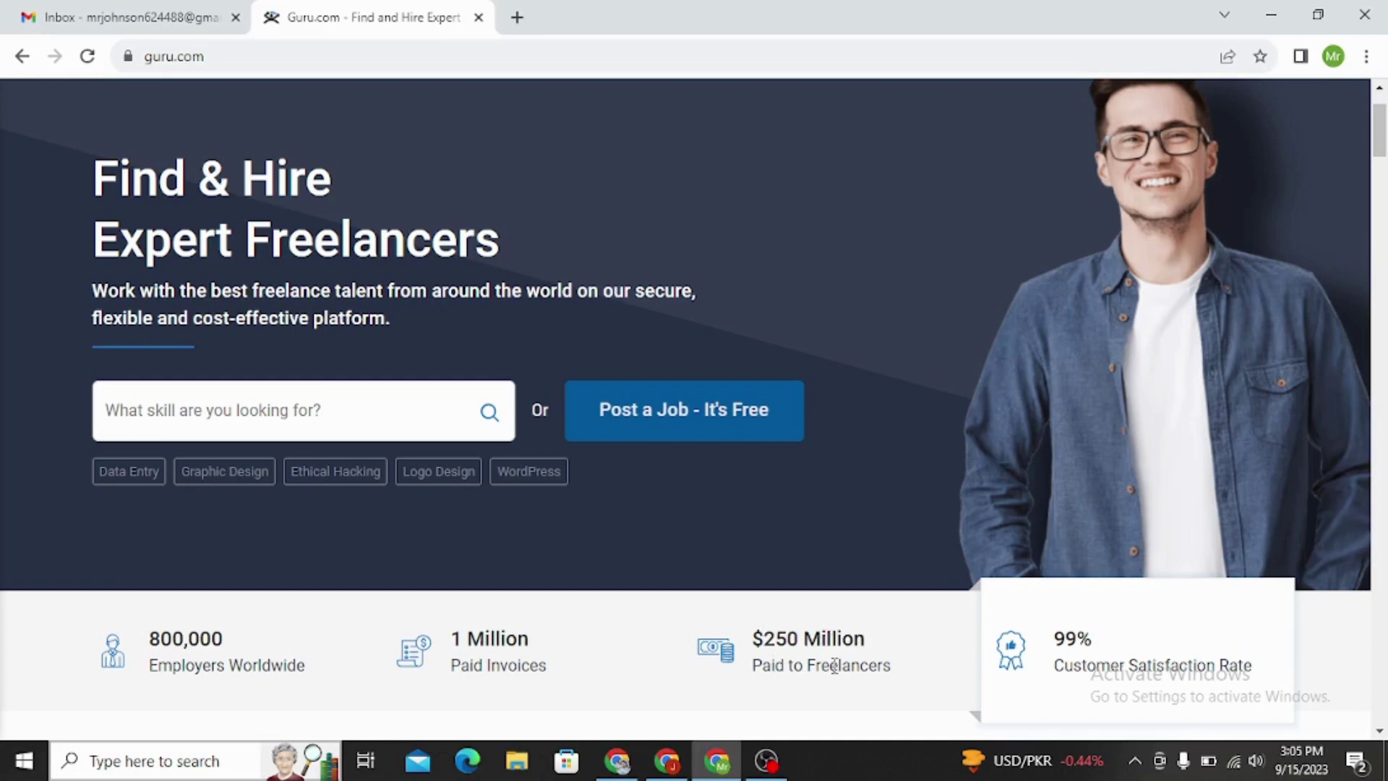
pyautogui.scroll(2, 834, 666)
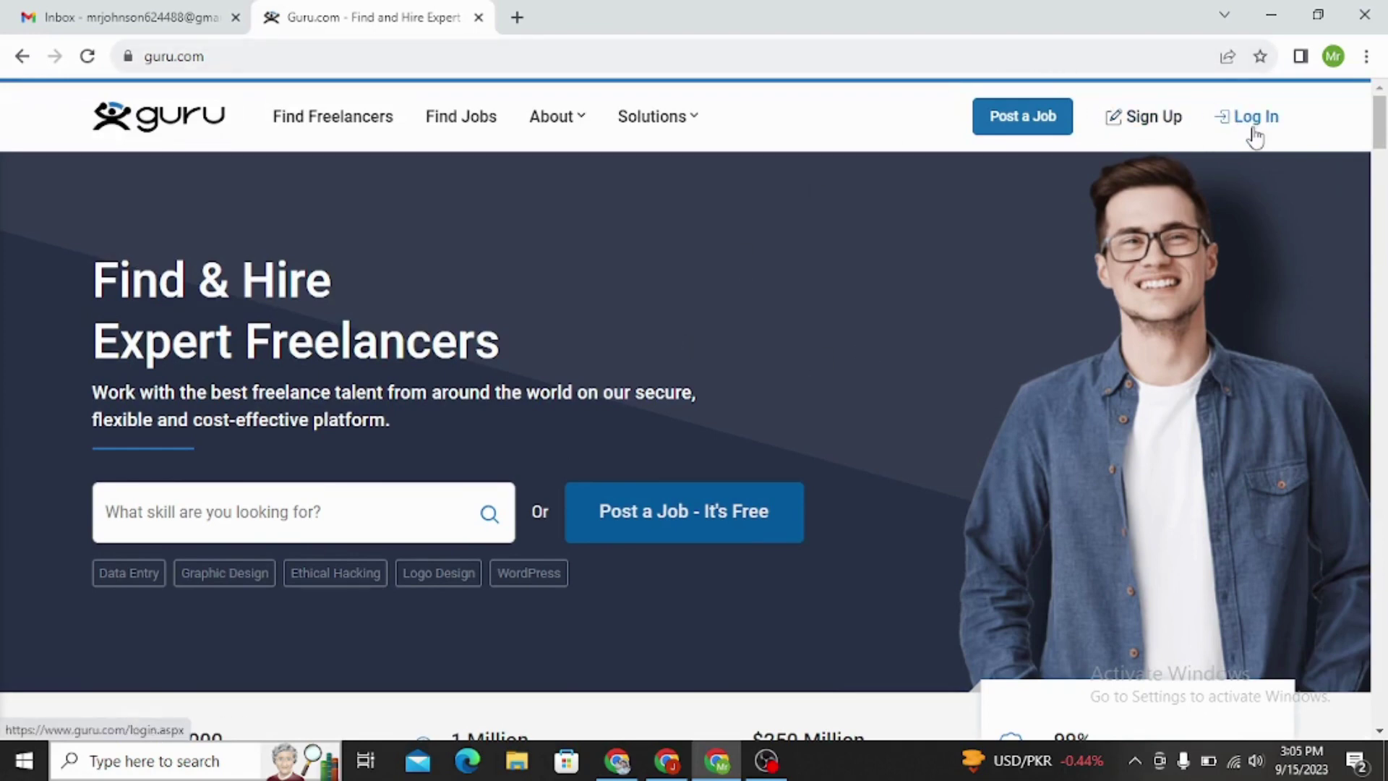
# Open the Sign Up form, enter the user's full name, and start typing the e-mail address.
pyautogui.click(1124, 123)
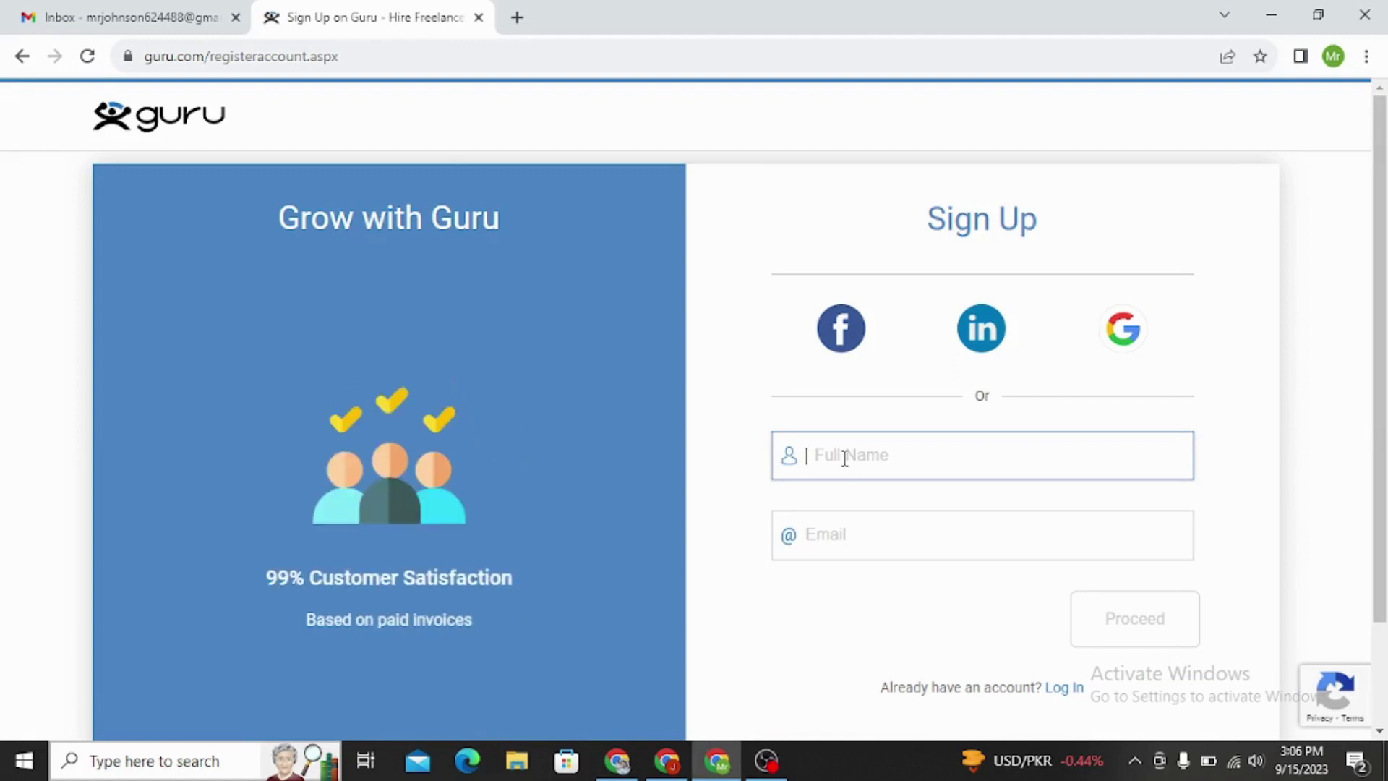
pyautogui.write('M')
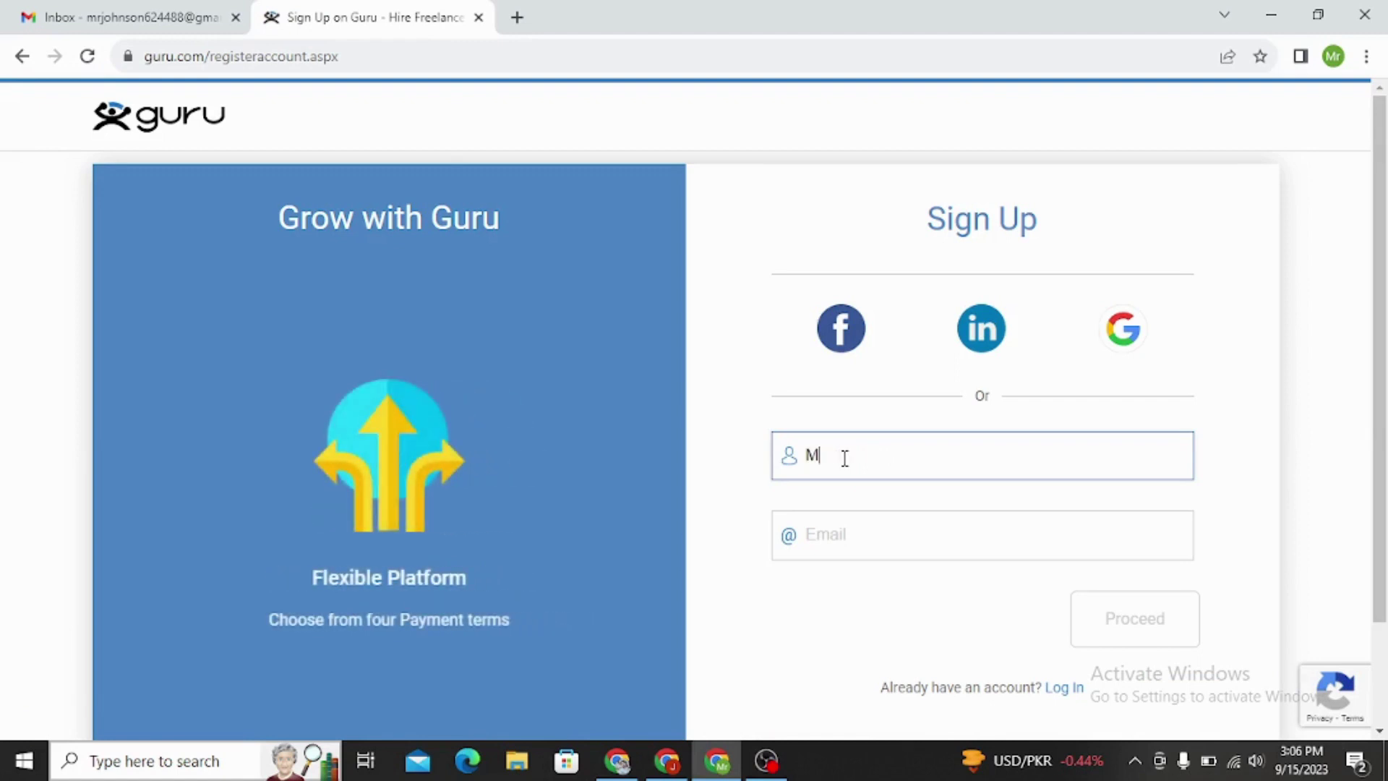
pyautogui.write('r johnson')
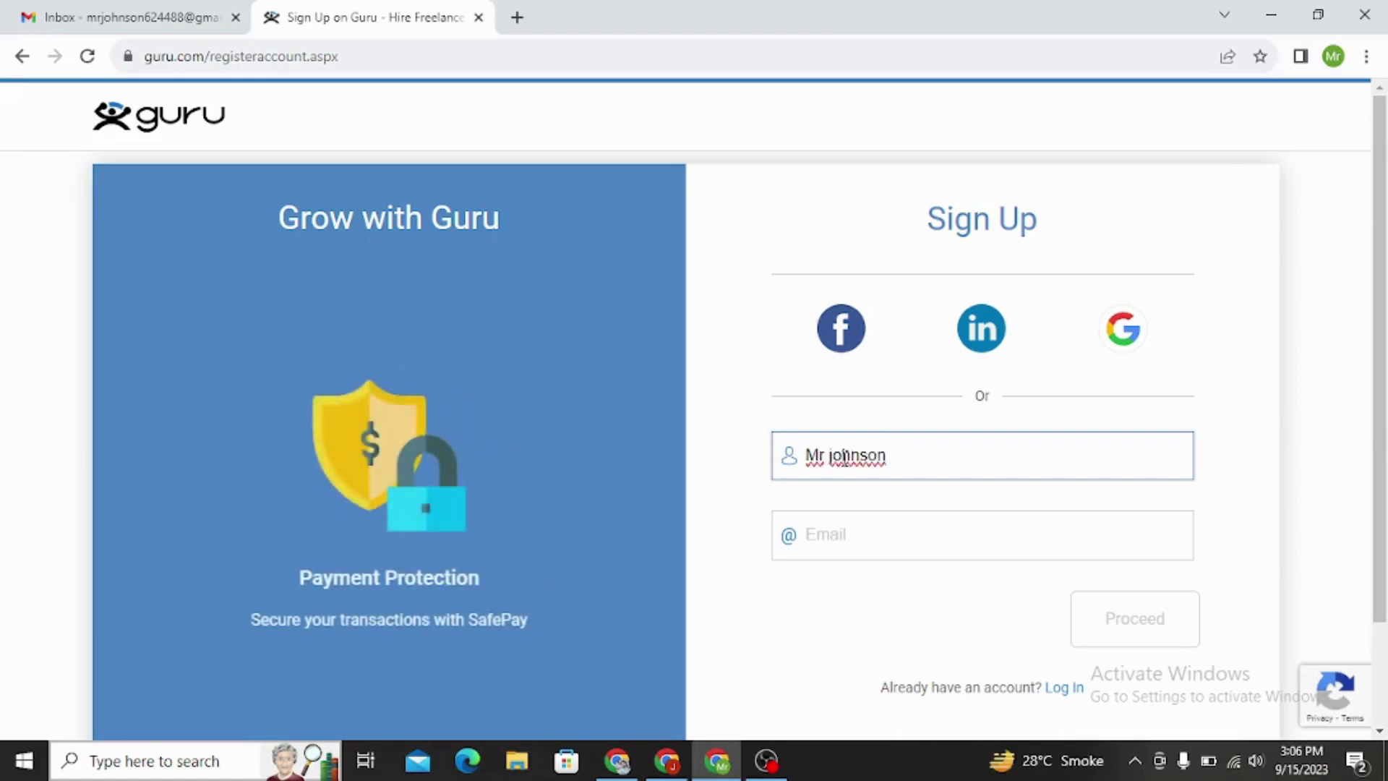
pyautogui.click(922, 535)
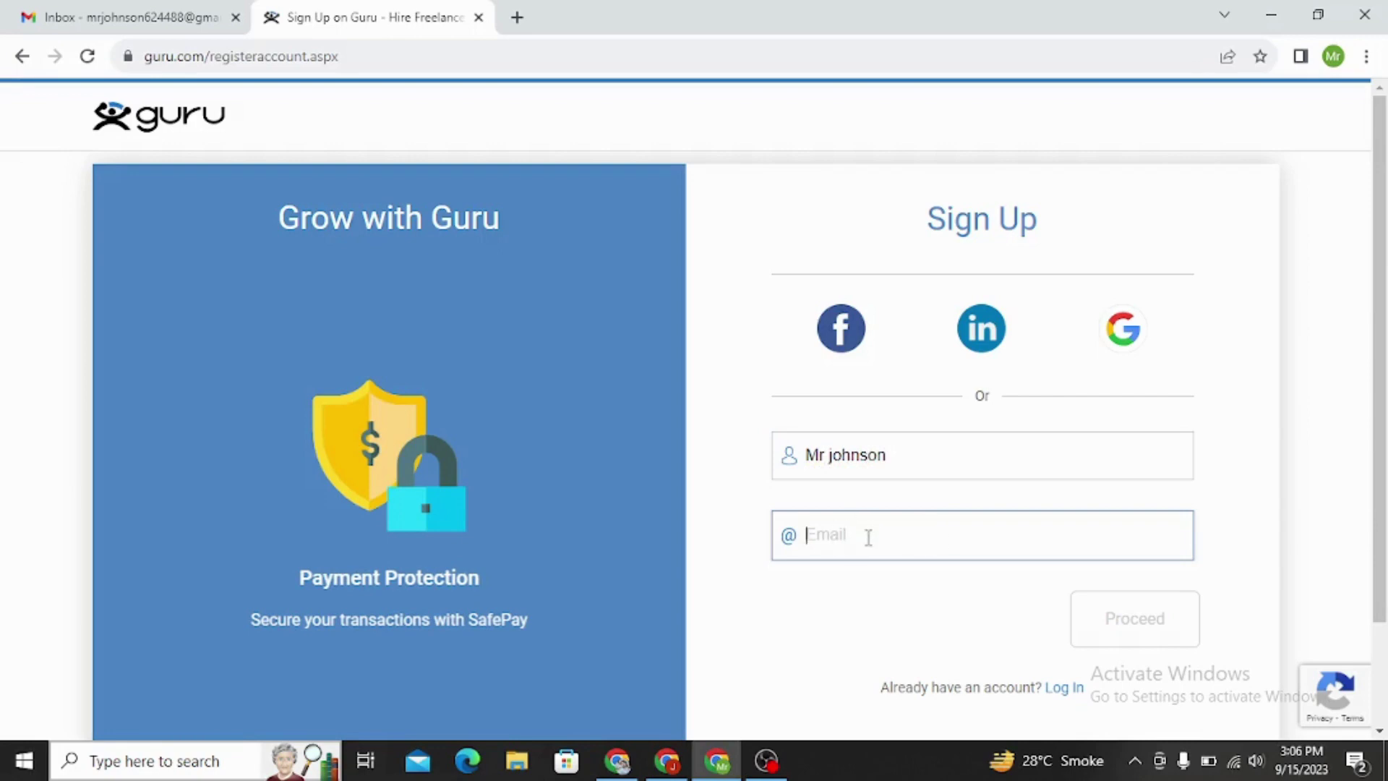
pyautogui.write('n')
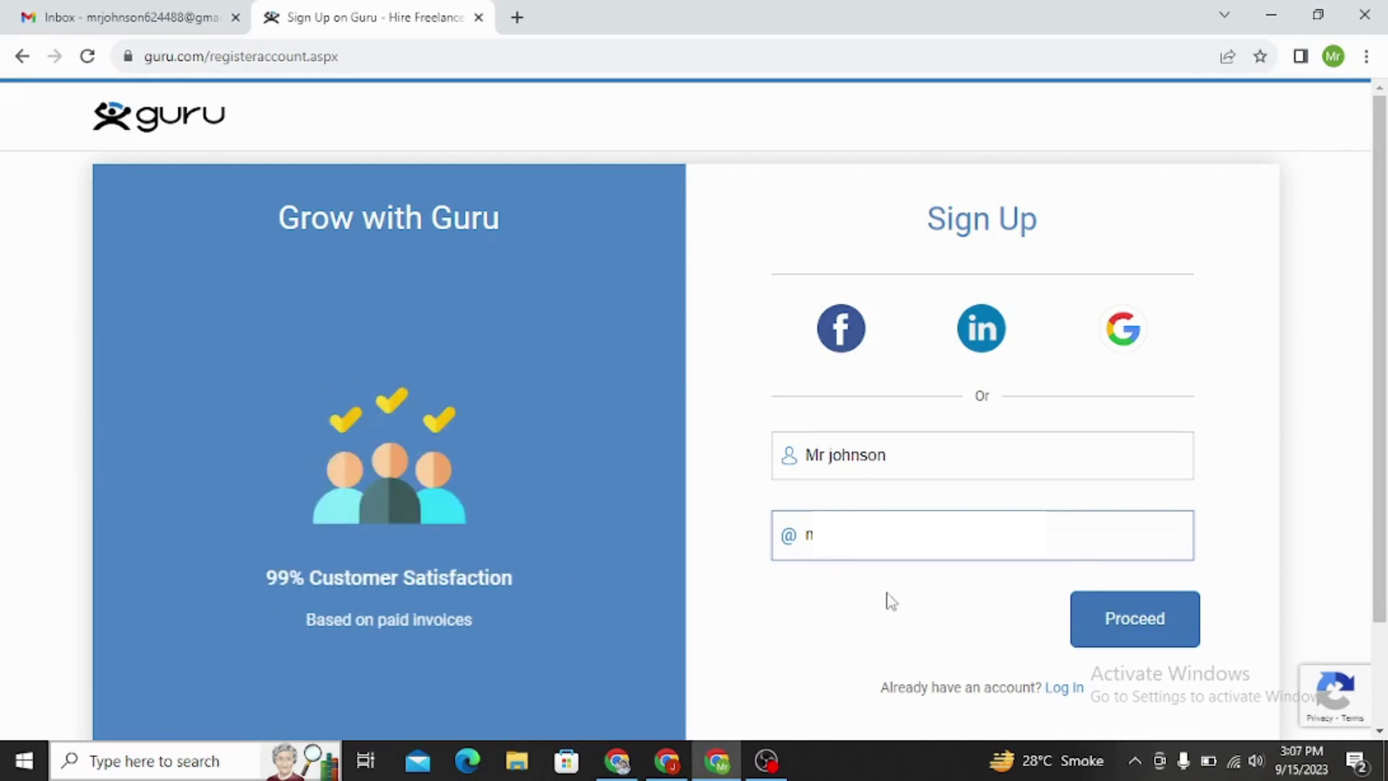
# Continue past the name and e-mail, pick the Freelancer account type, and focus the password field.
pyautogui.click(1112, 631)
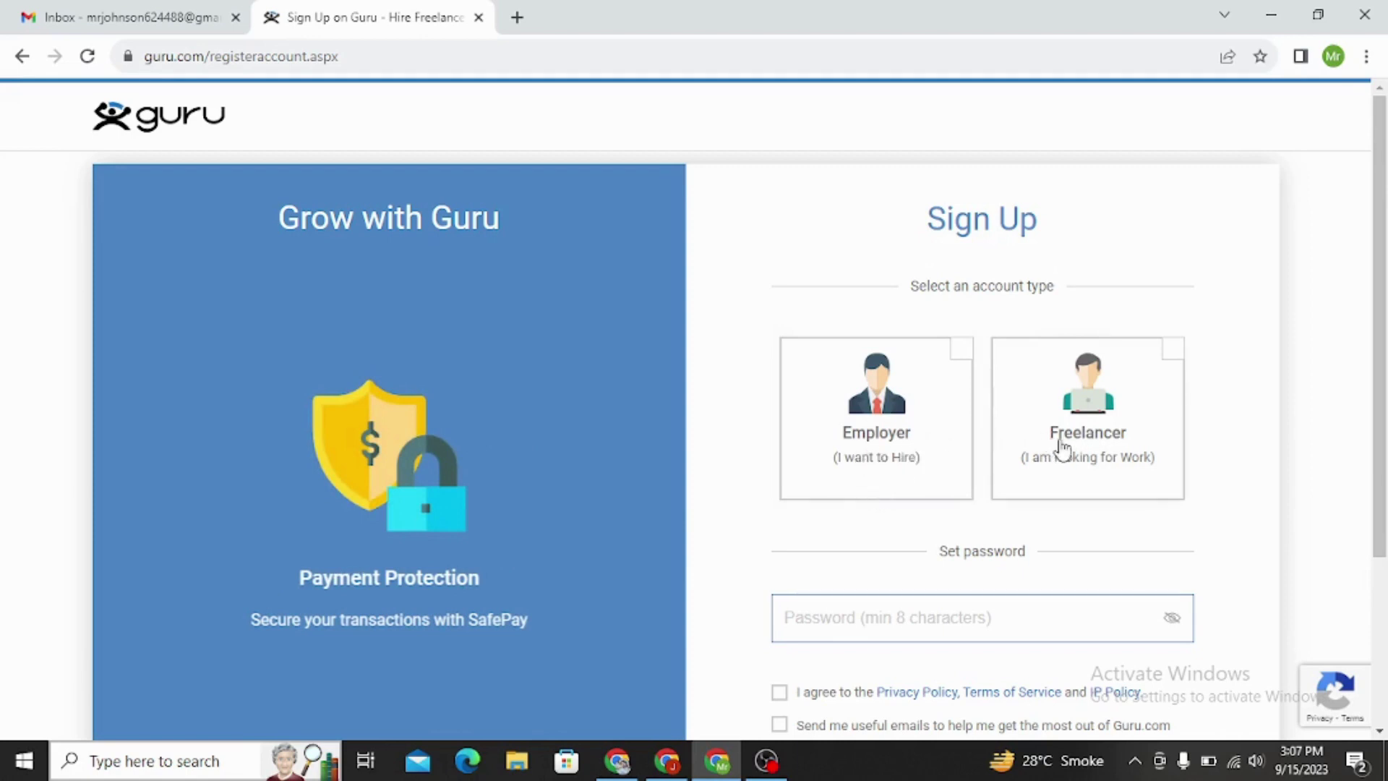
pyautogui.click(1178, 354)
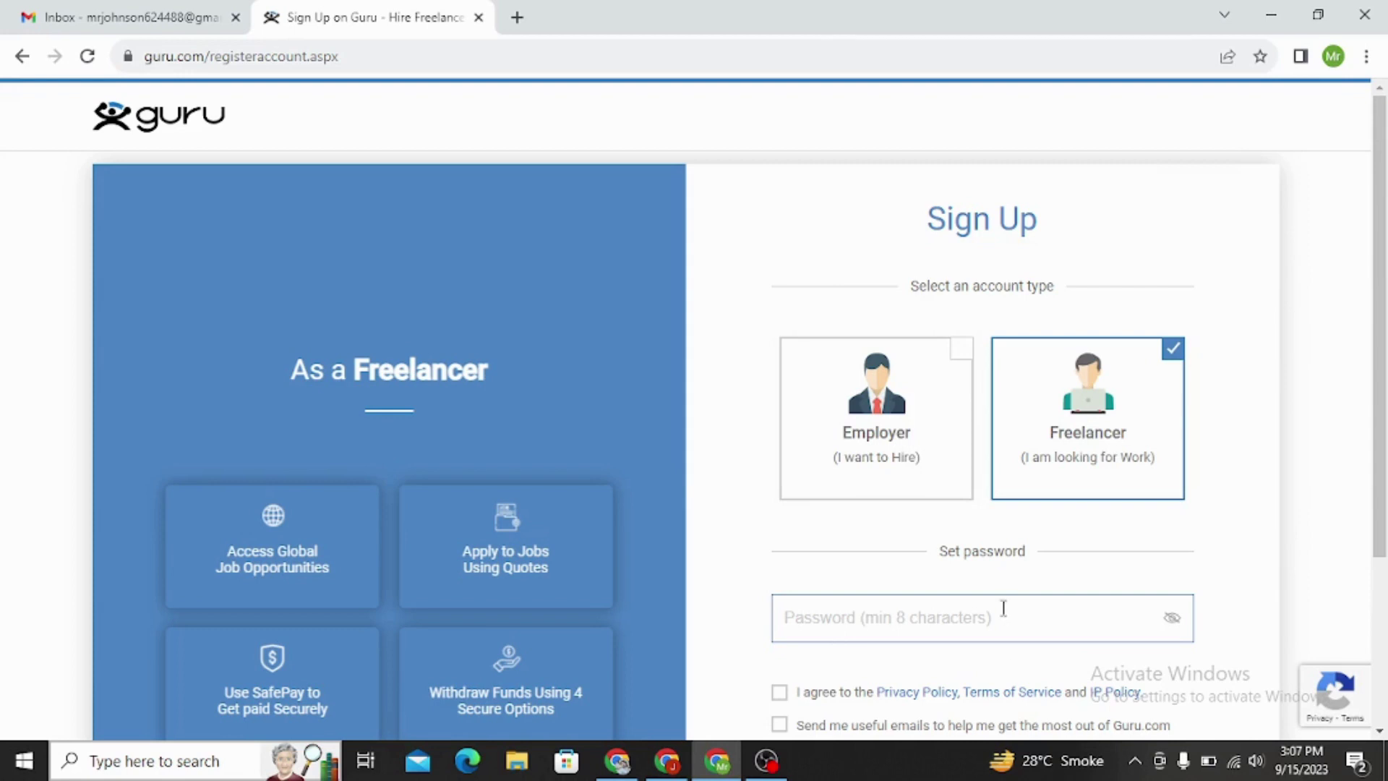
pyautogui.scroll(-1, 1005, 609)
pyautogui.click(919, 510)
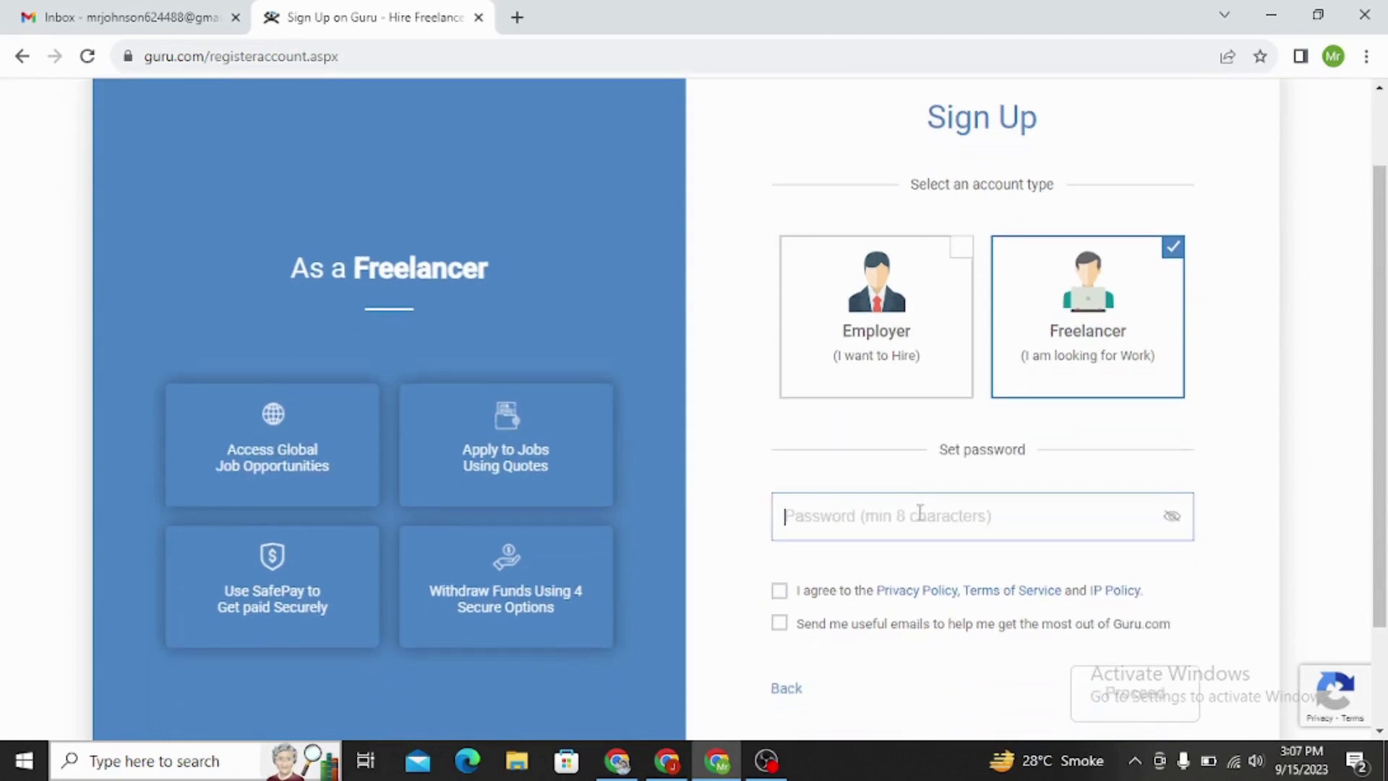
# Accept the privacy policy and terms, opt into useful Guru.com emails, and submit the registration.
pyautogui.scroll(-1, 919, 511)
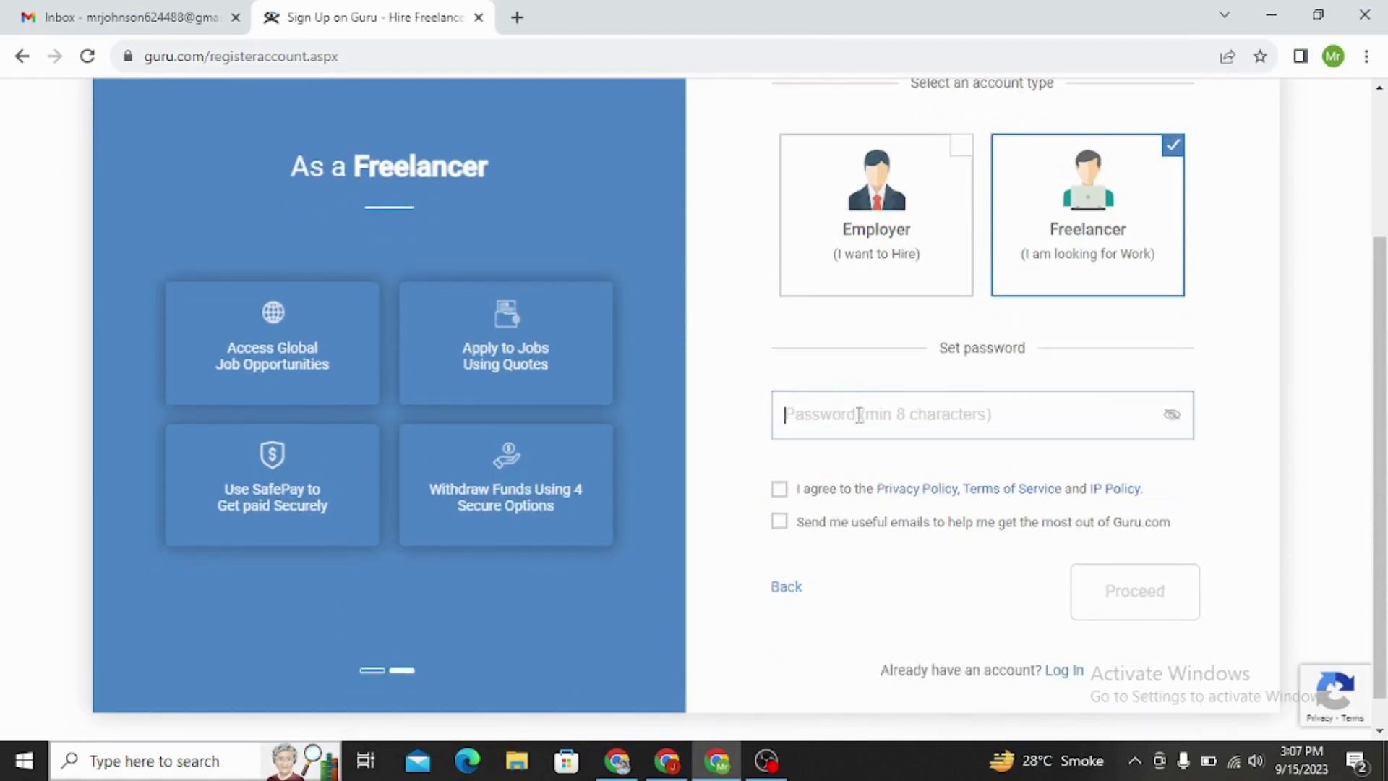
pyautogui.click(779, 490)
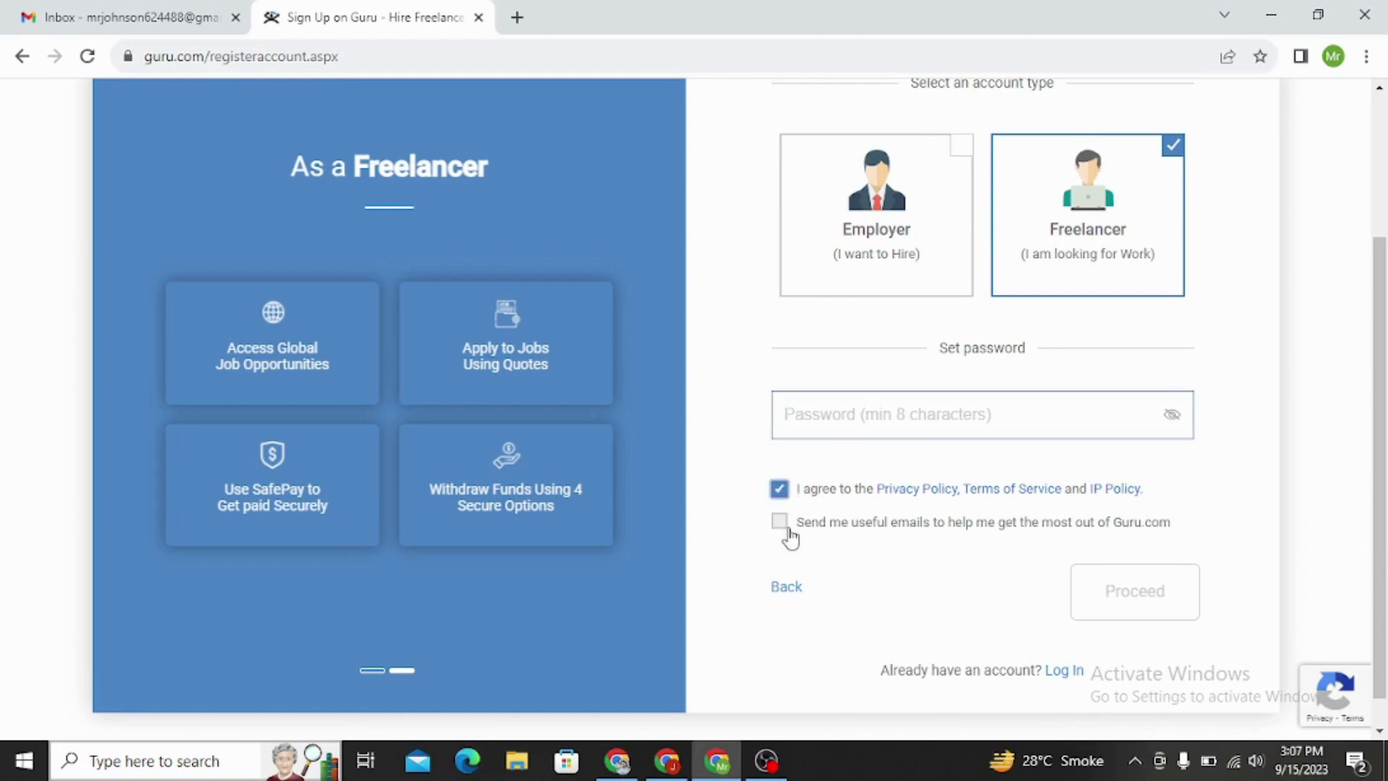
pyautogui.click(782, 526)
pyautogui.click(1118, 598)
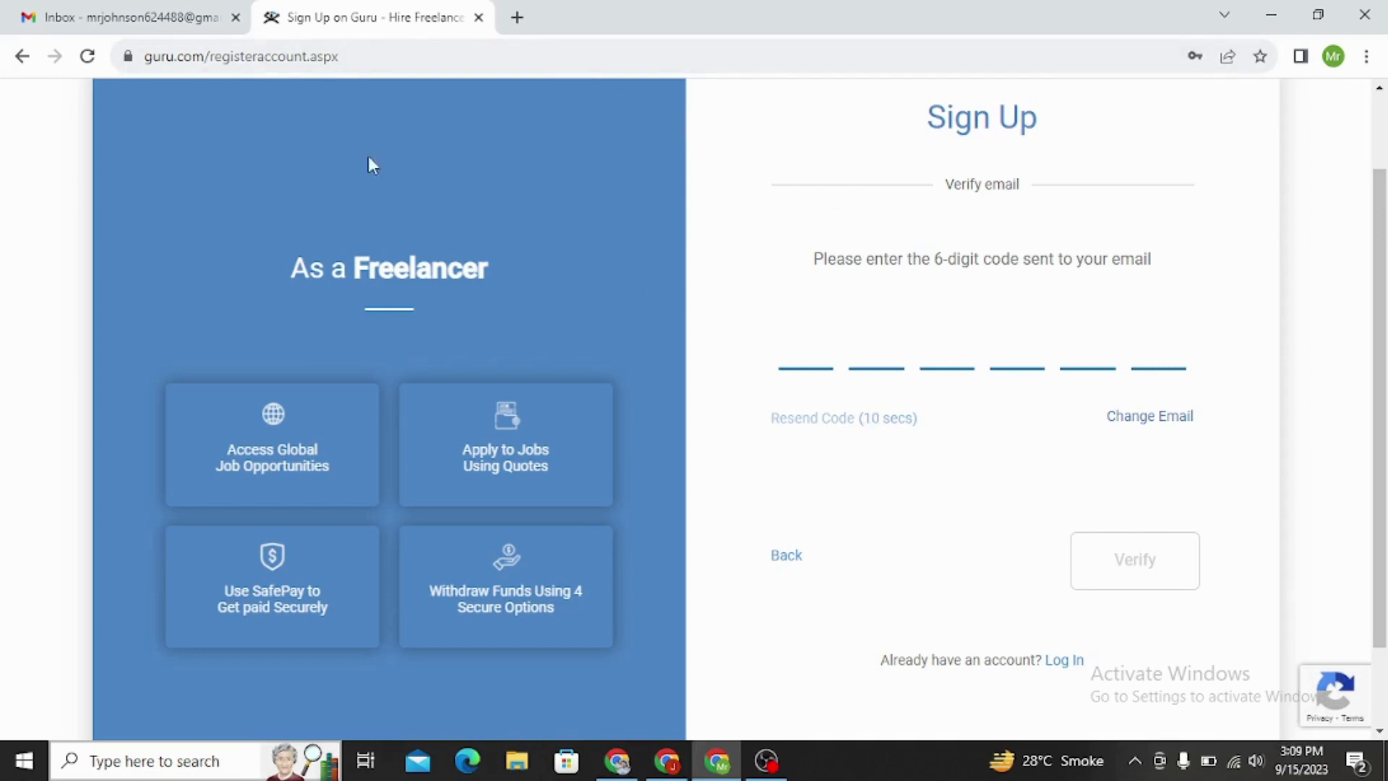
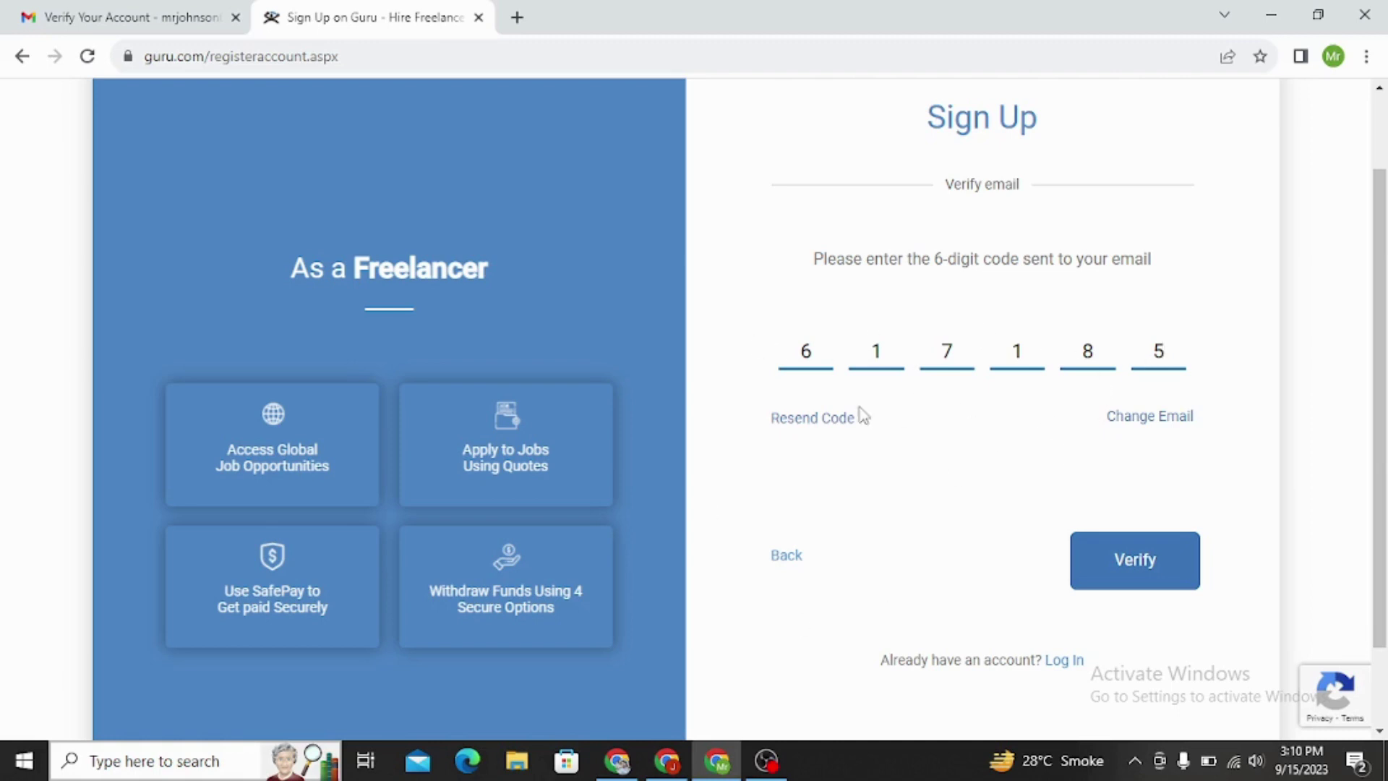
# Paste the six-digit e-mail verification code and verify it.
pyautogui.click(1165, 571)
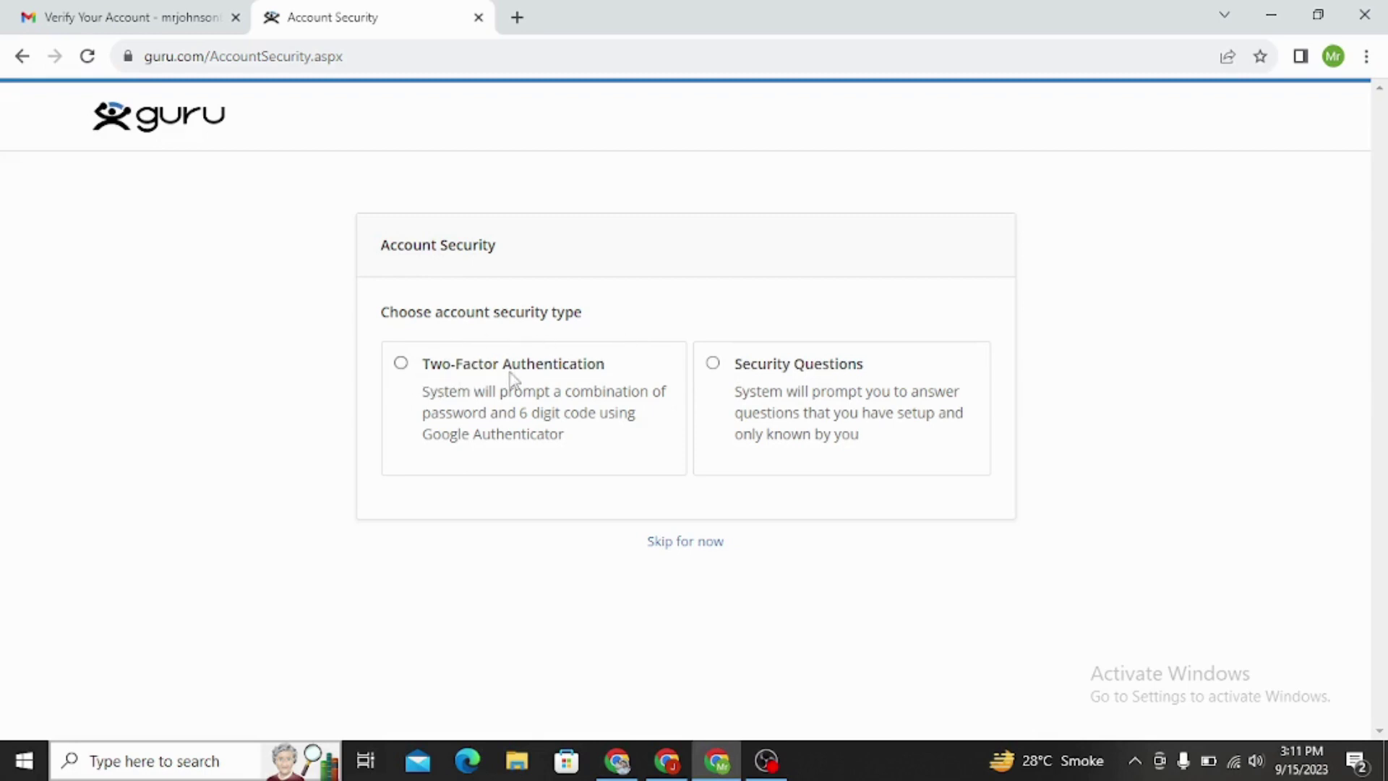
# Pick Two-Factor Authentication, verify the phone number with the sent code, and start 2FA setup.
pyautogui.click(401, 364)
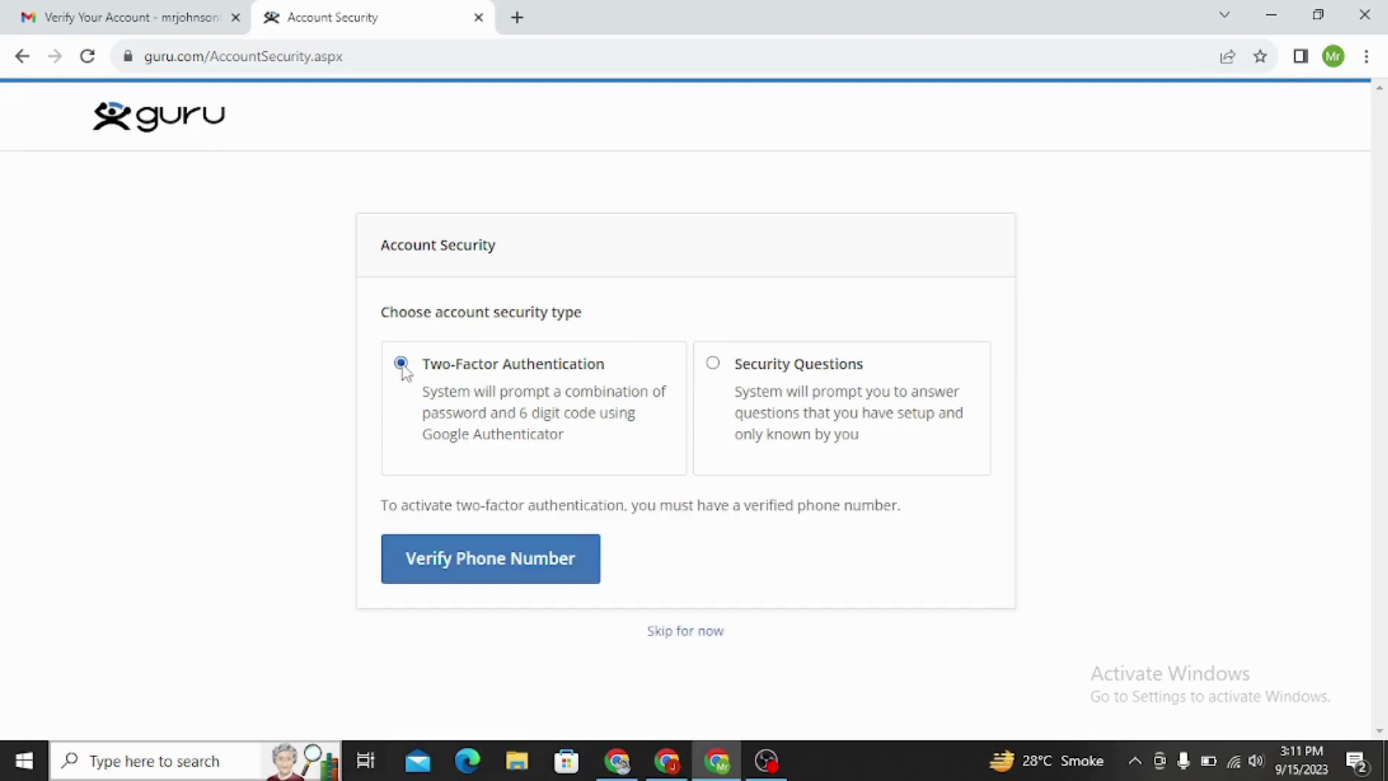
pyautogui.click(495, 570)
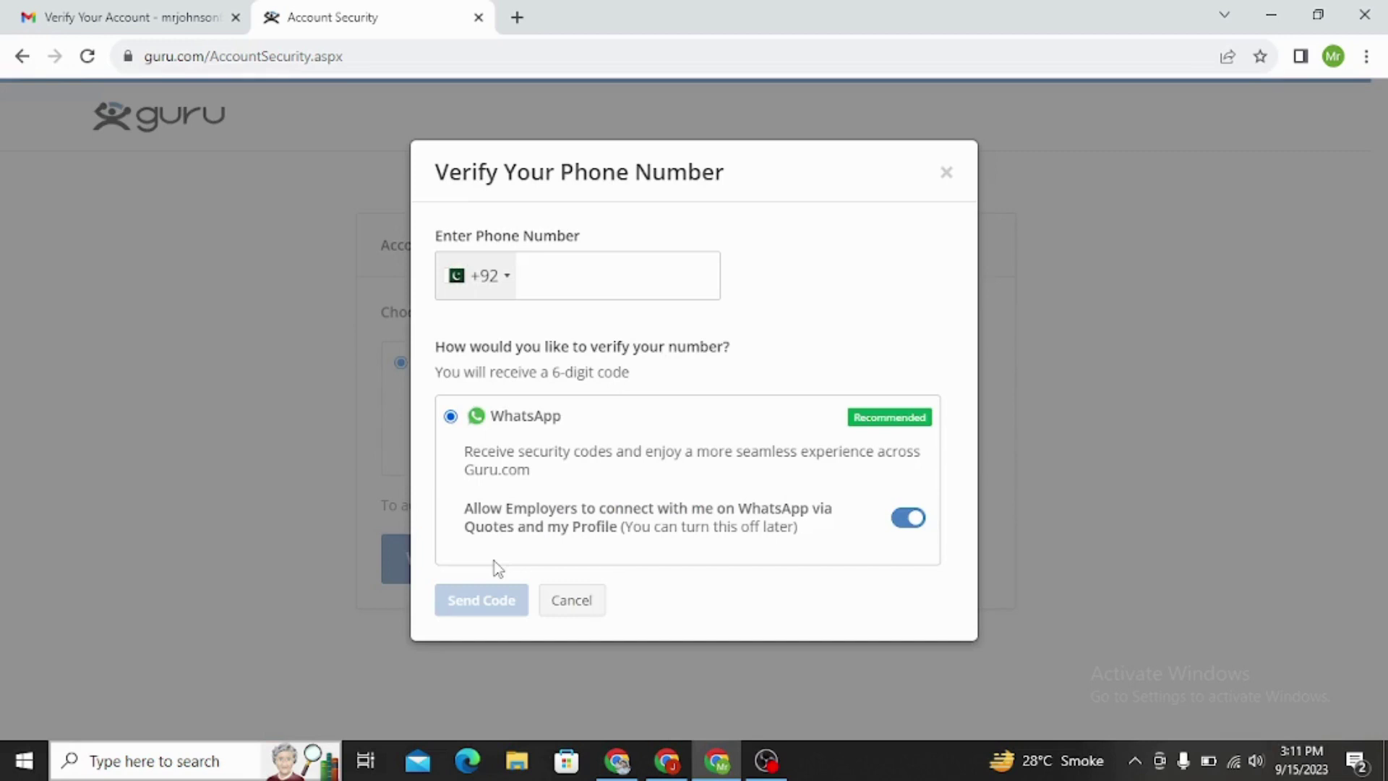
pyautogui.click(526, 275)
pyautogui.write('3')
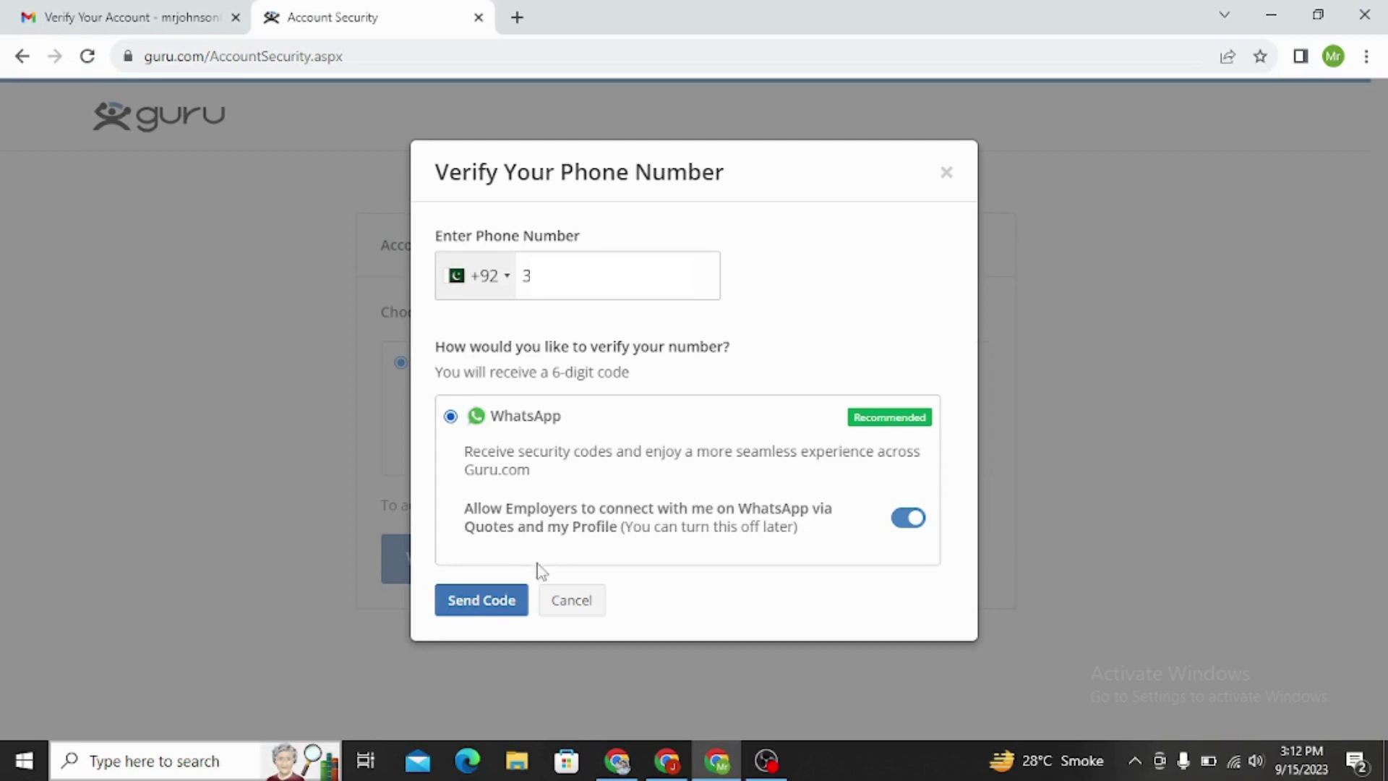
pyautogui.click(509, 607)
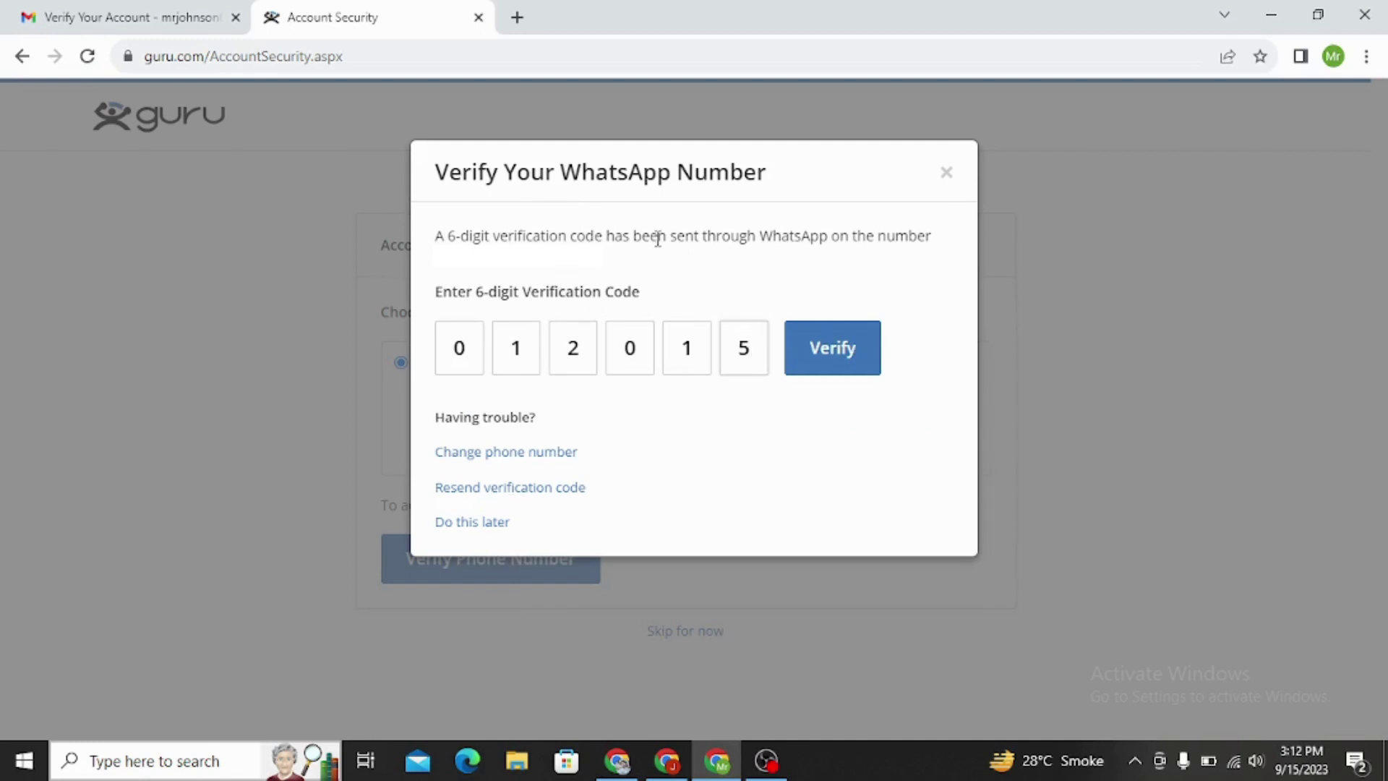
pyautogui.click(834, 355)
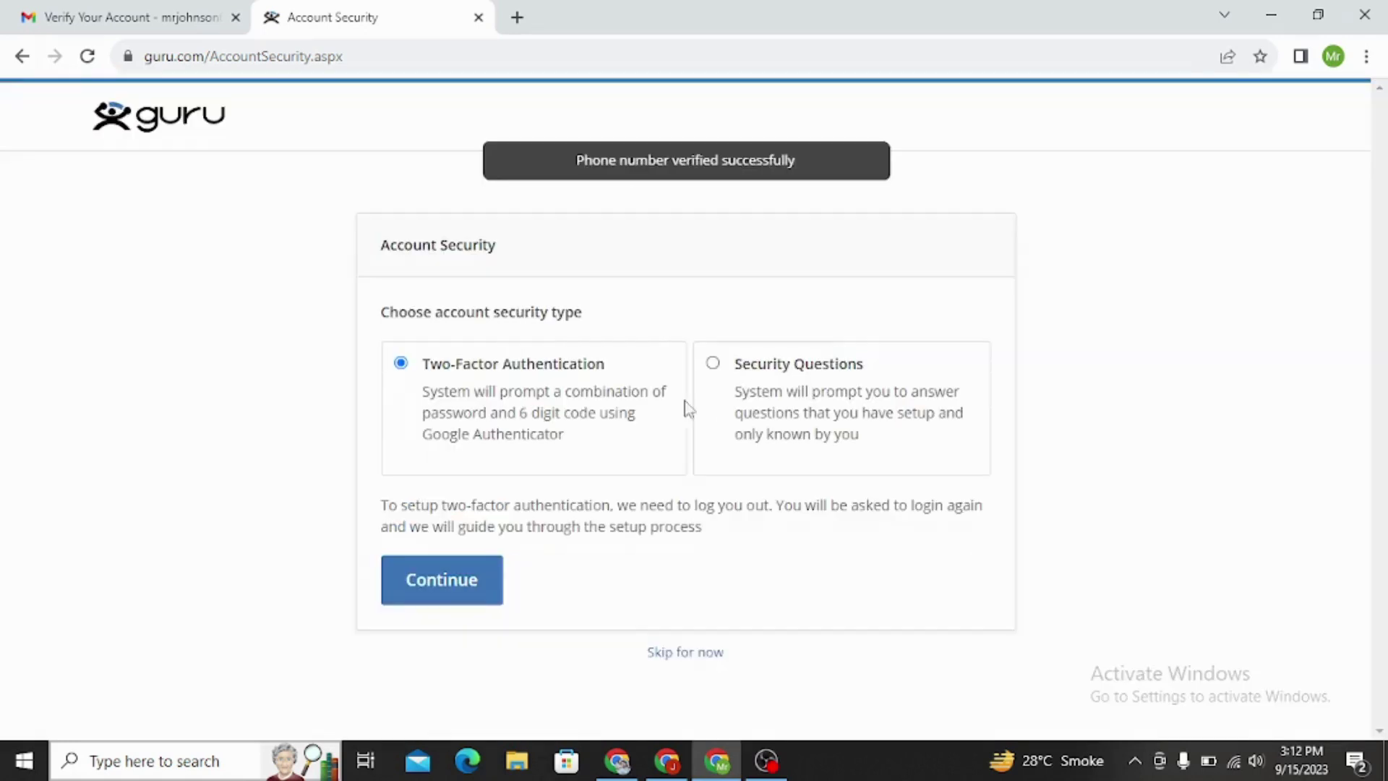
pyautogui.click(480, 584)
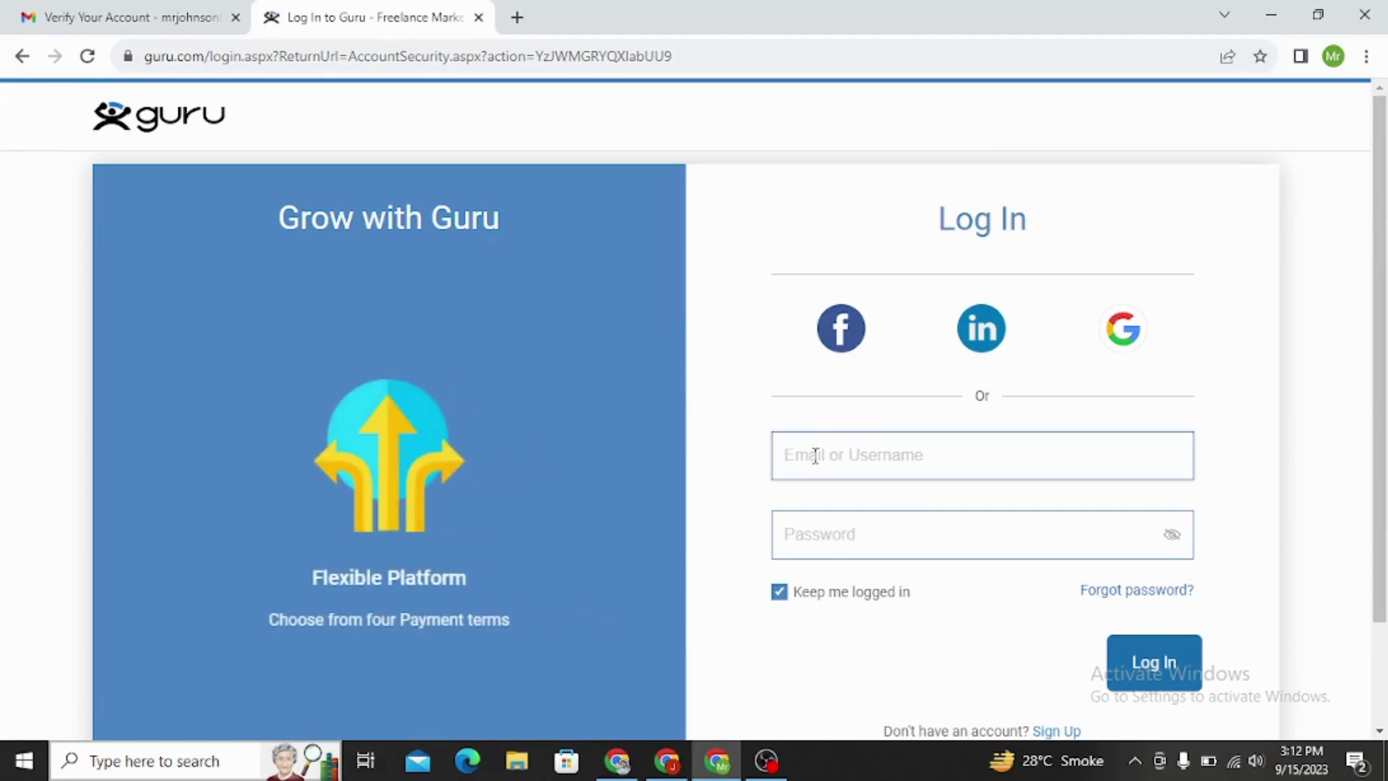
# Begin entering the username on the Log In page and correct the last character.
pyautogui.write('mr')
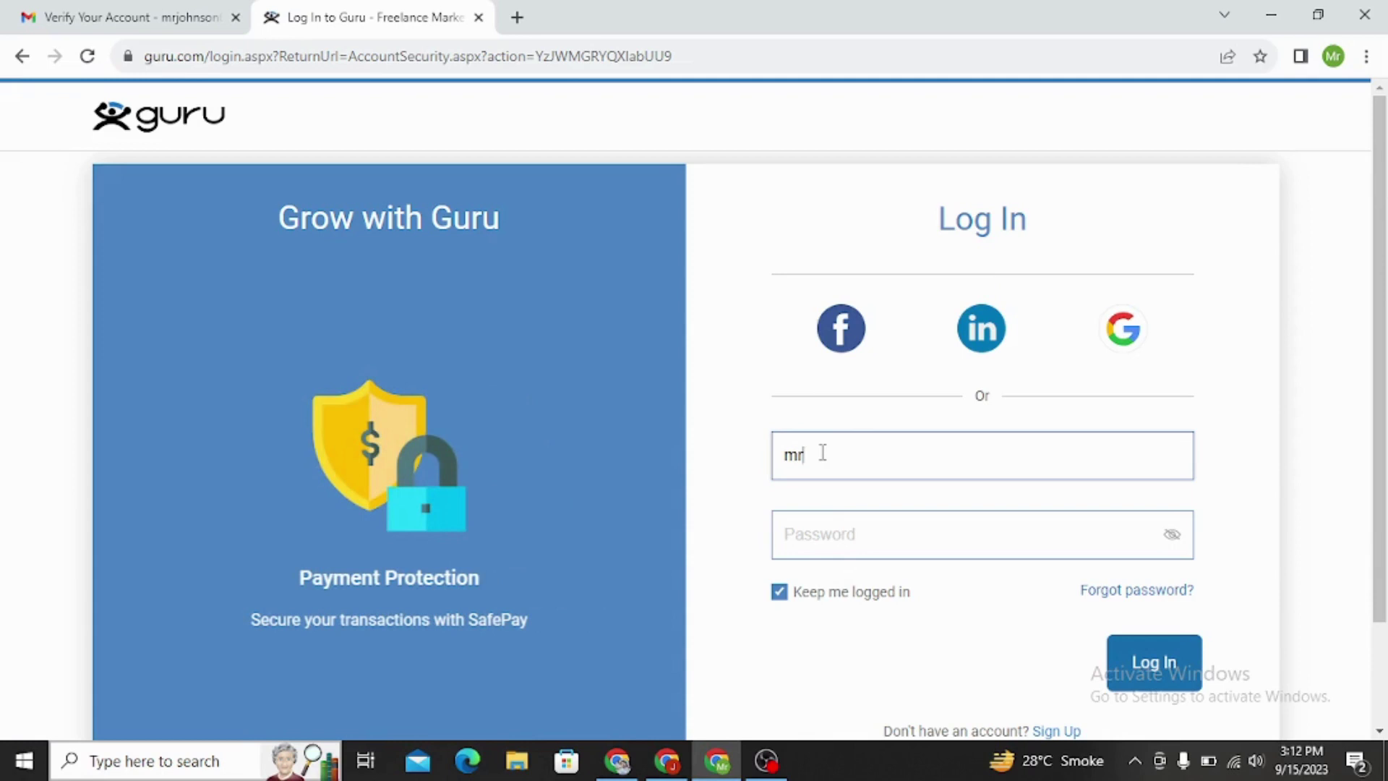
pyautogui.write('john')
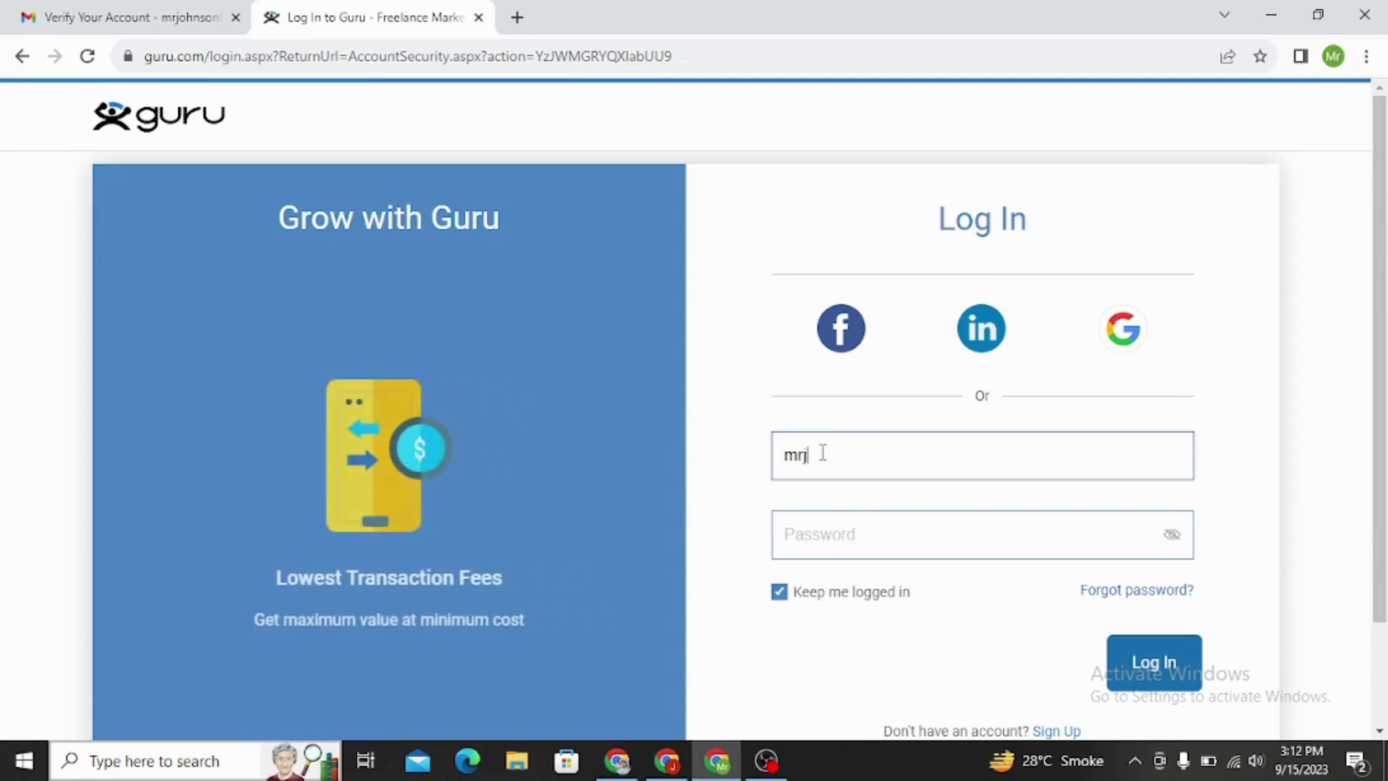
pyautogui.press('BackSpace')
pyautogui.press('BackSpace')
pyautogui.press('BackSpace')
pyautogui.press('BackSpace')
pyautogui.press('BackSpace')
pyautogui.press('BackSpace')
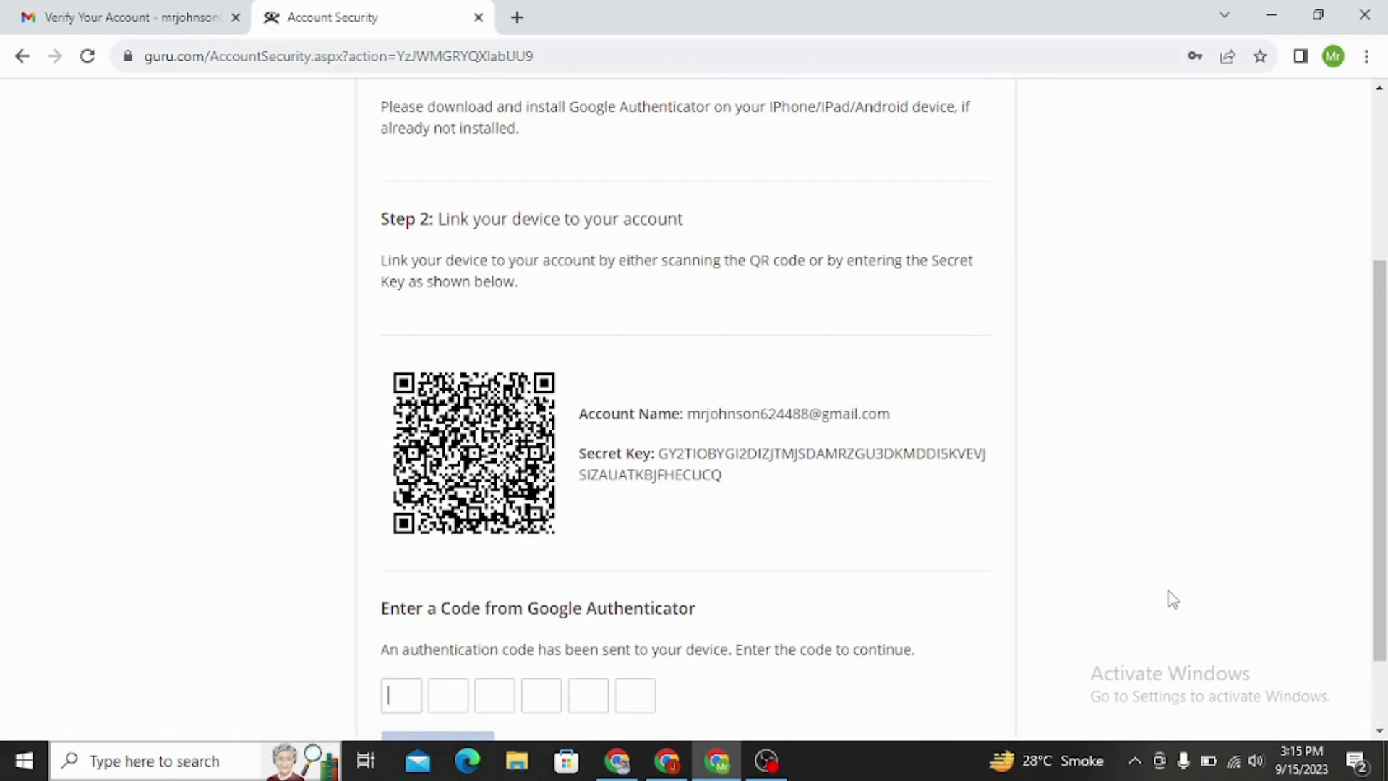
# Paste the six-digit Google Authenticator code and validate it.
pyautogui.scroll(4, 1171, 599)
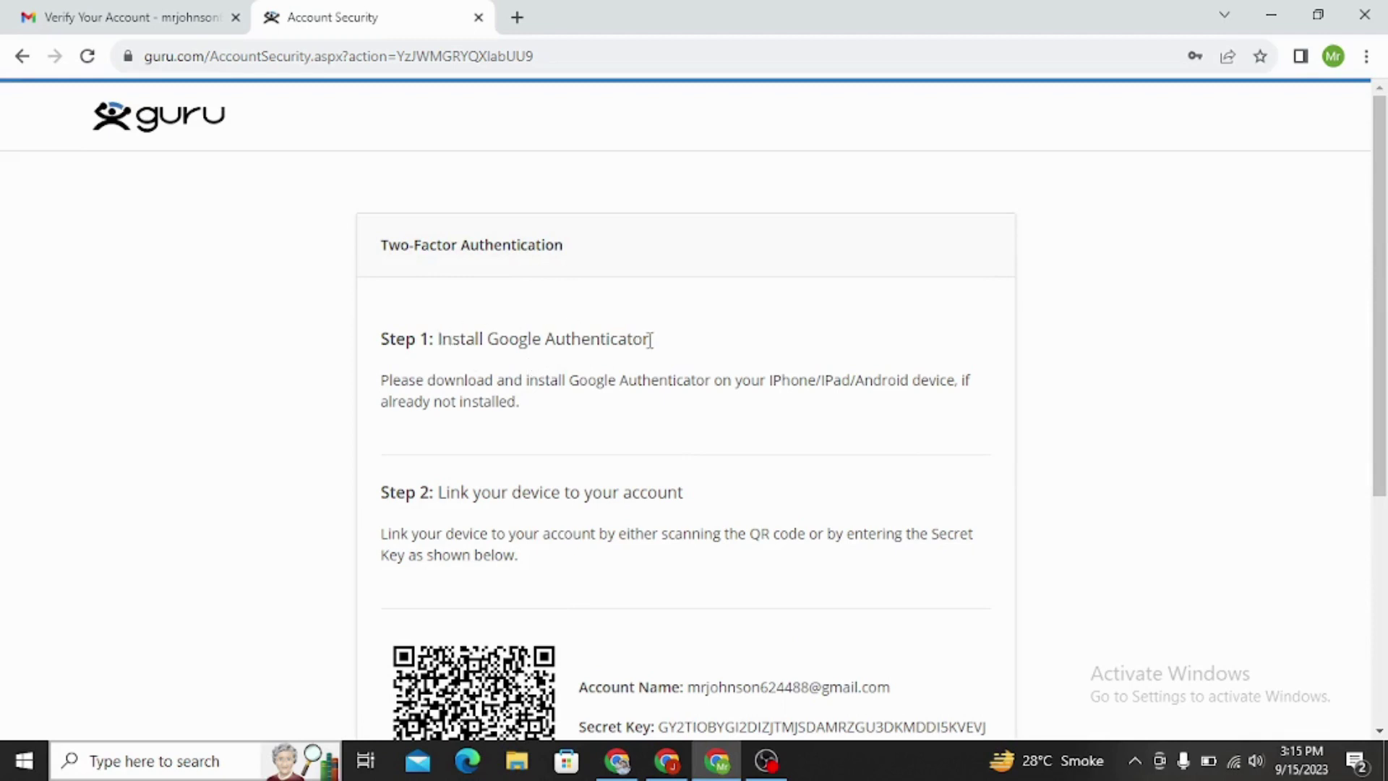
pyautogui.scroll(-3, 649, 340)
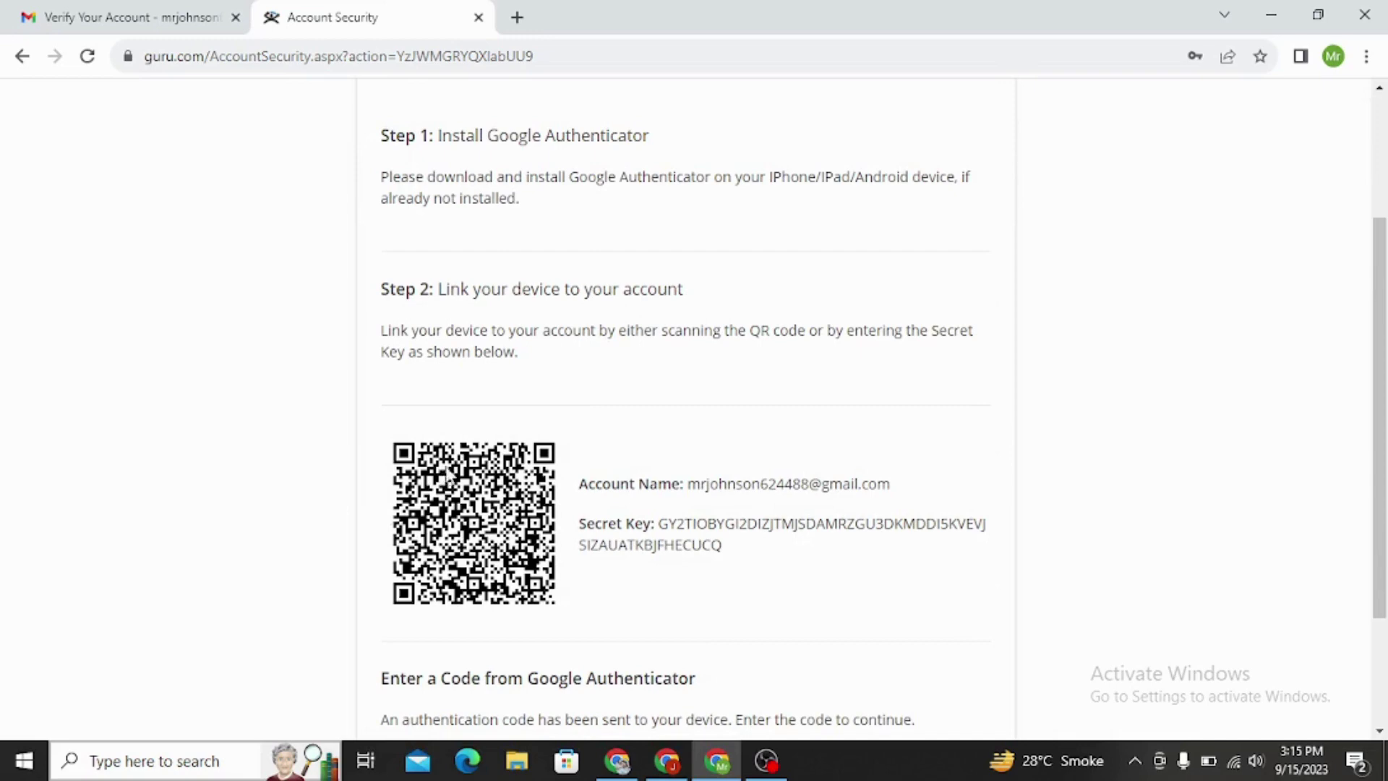
pyautogui.scroll(-2, 534, 506)
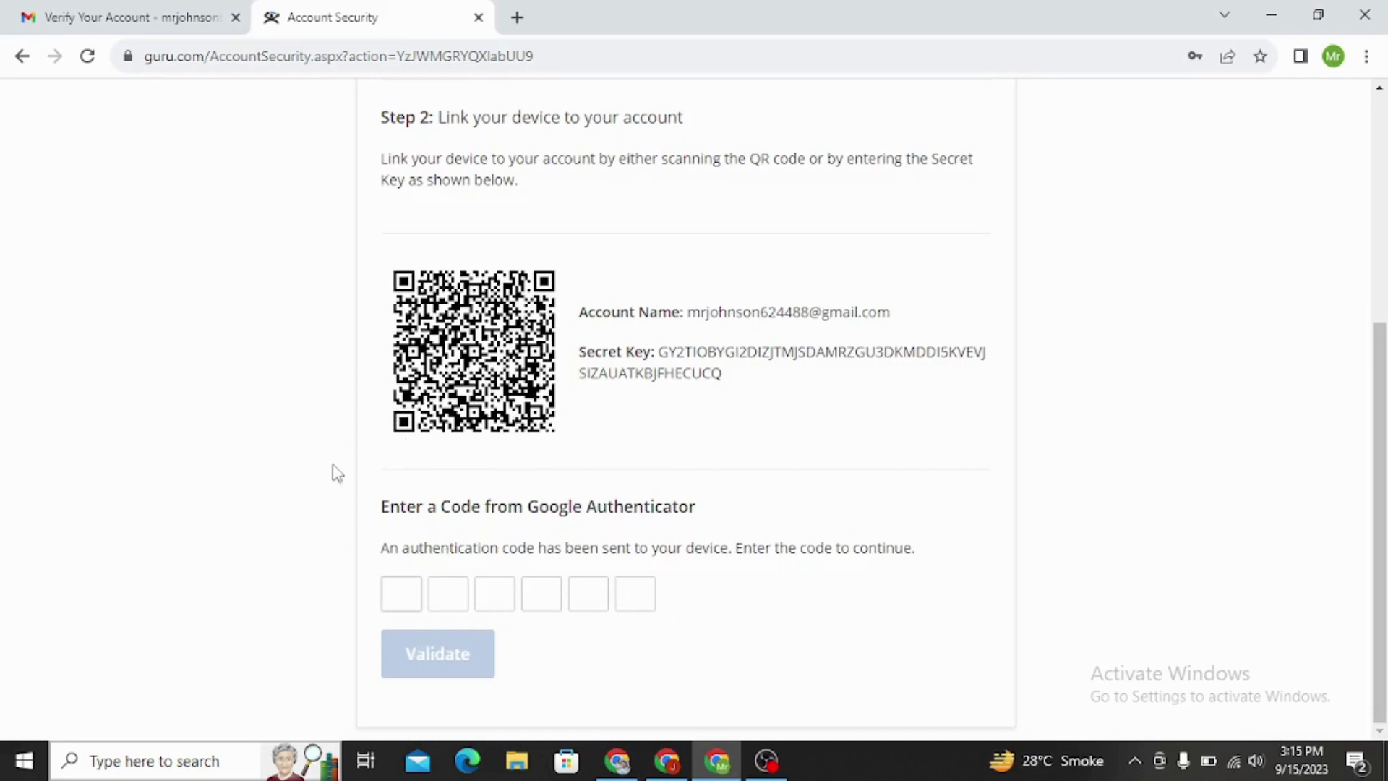
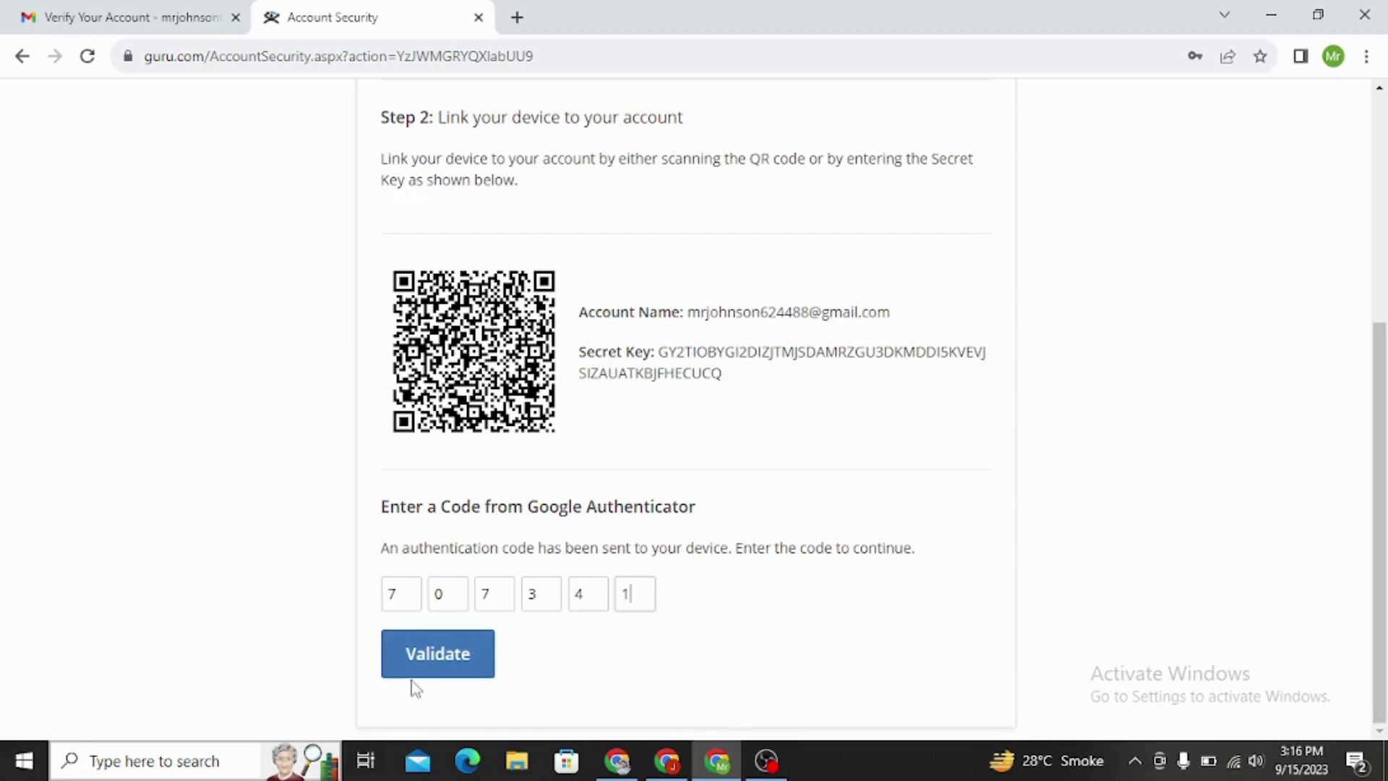
pyautogui.click(441, 664)
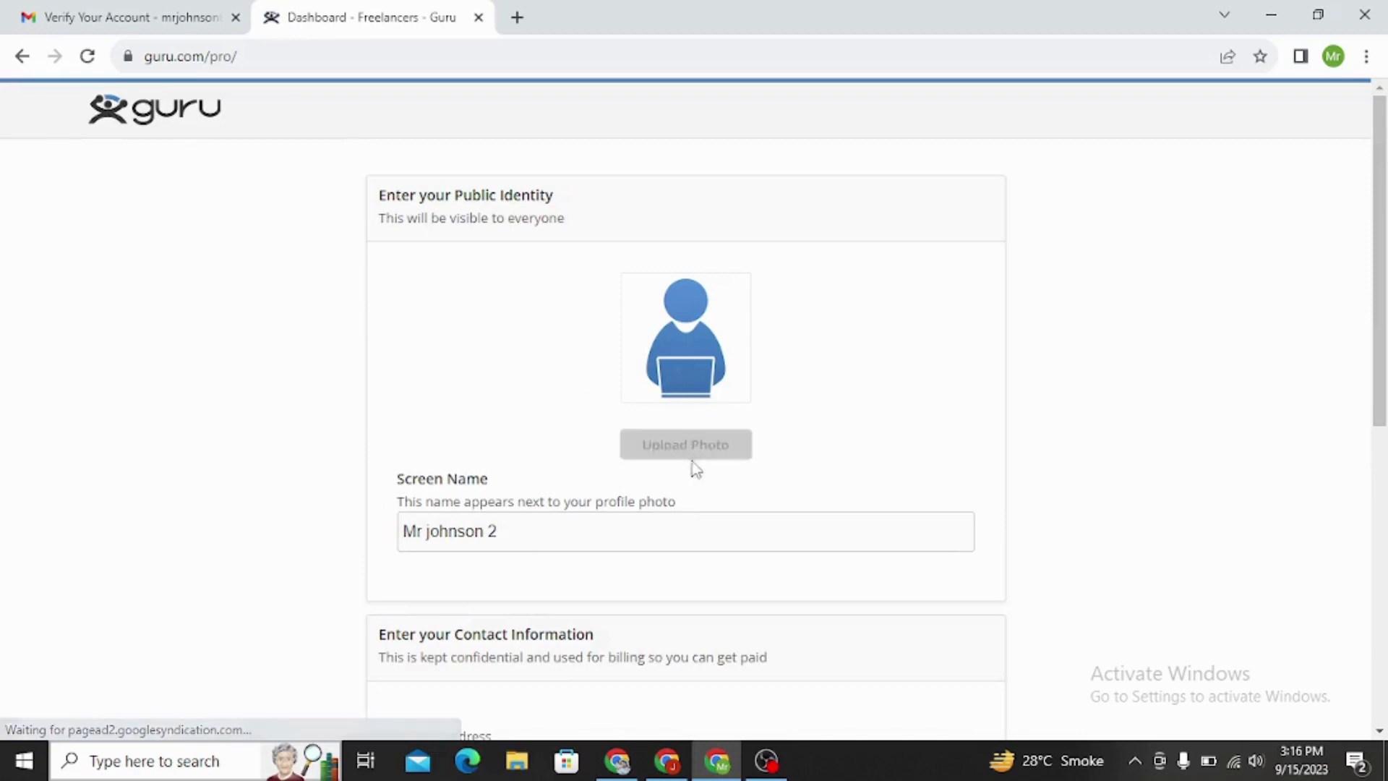
# In Contact Information, keep Sindh as the state and move to the ZIP code field.
pyautogui.scroll(-3, 694, 455)
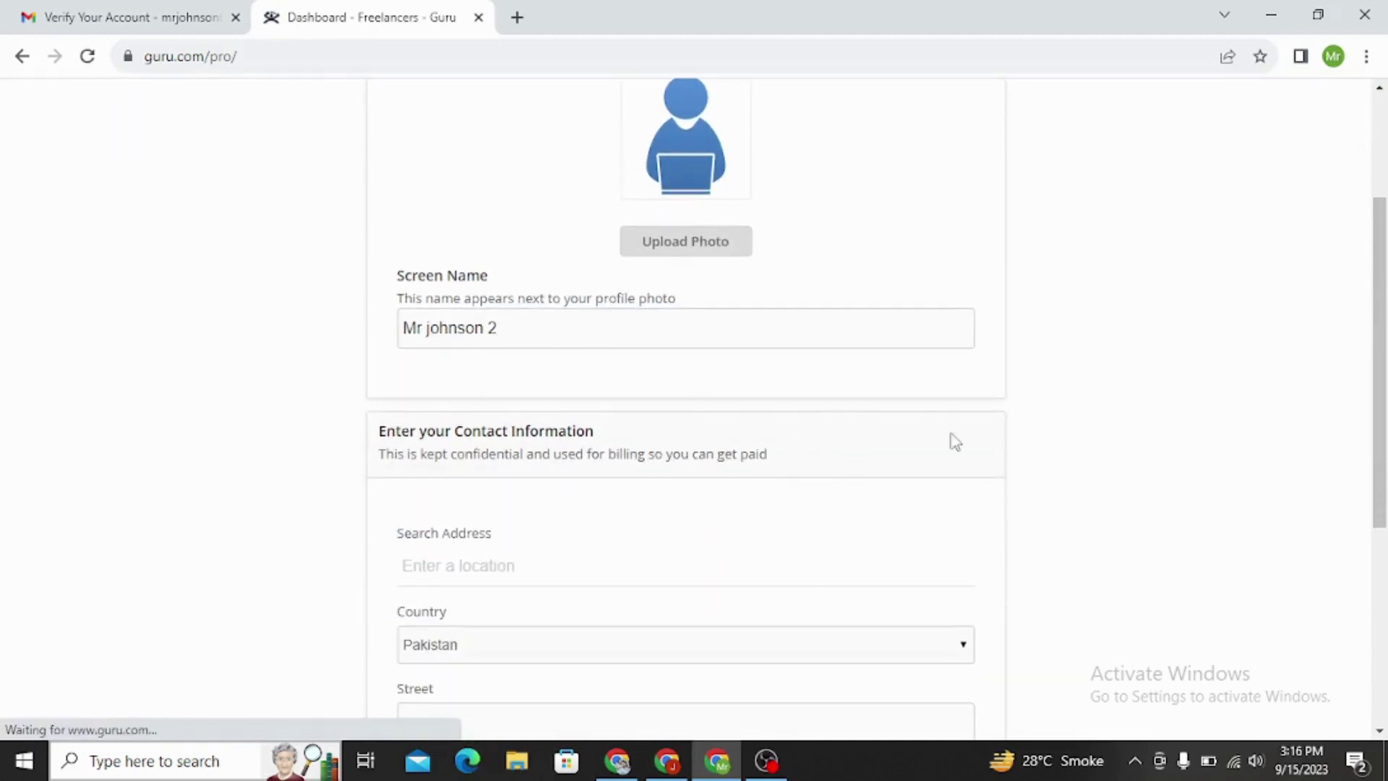
pyautogui.scroll(-3, 801, 452)
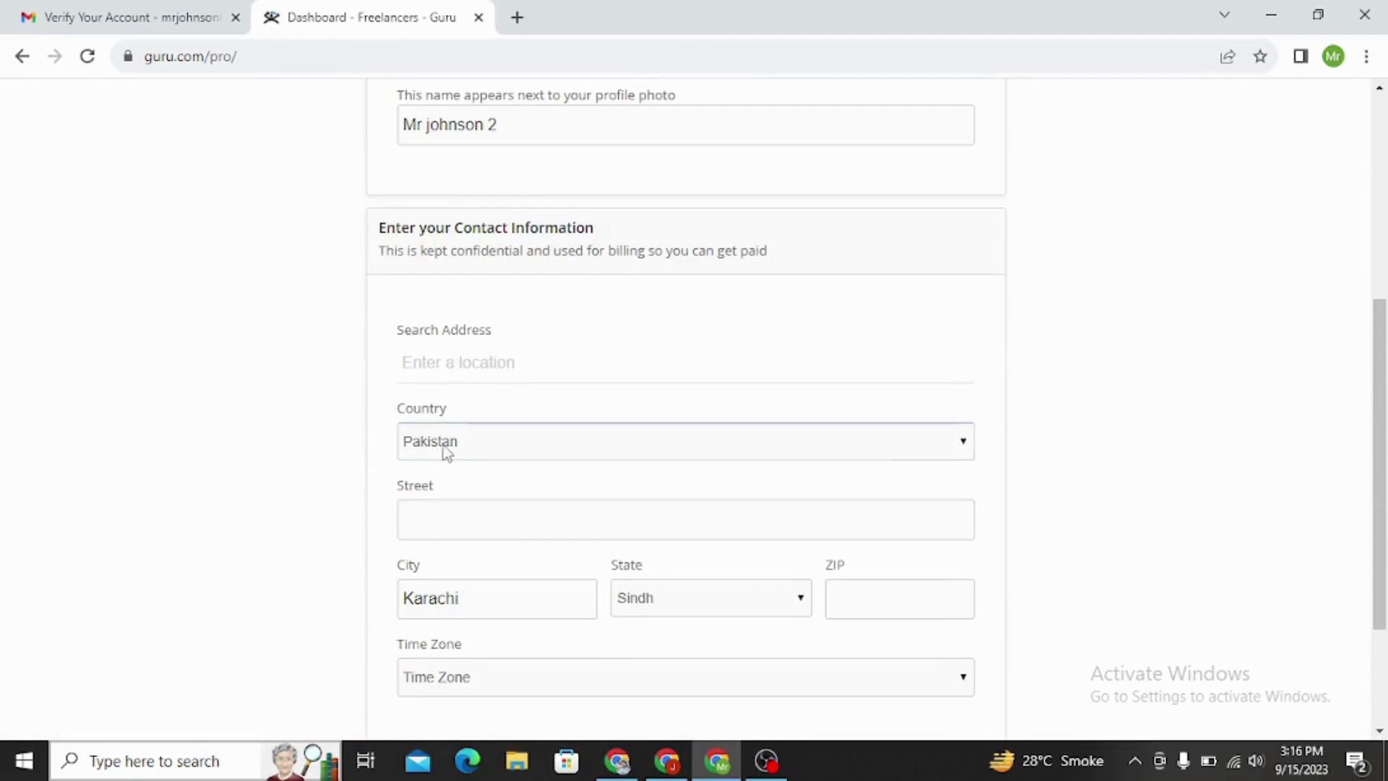
pyautogui.scroll(-2, 443, 452)
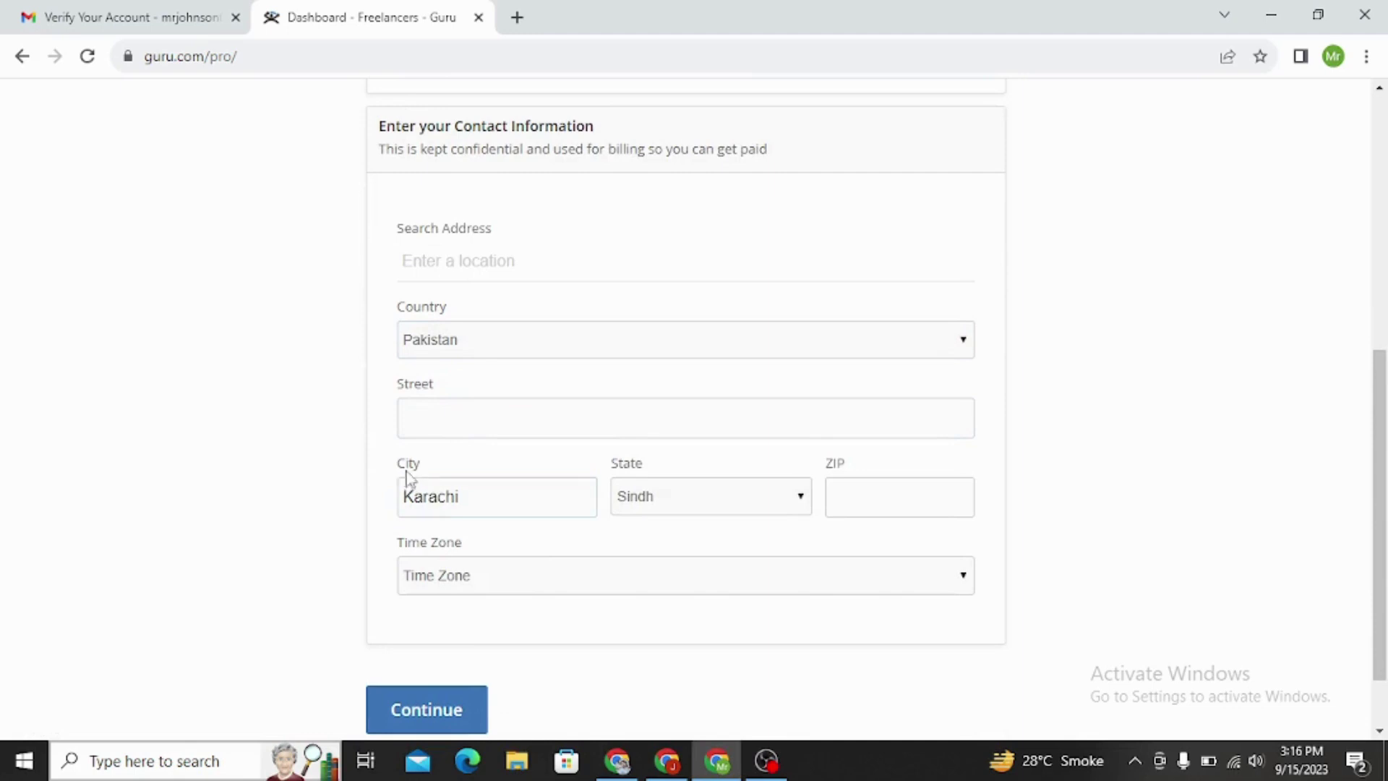
pyautogui.click(467, 497)
pyautogui.click(712, 503)
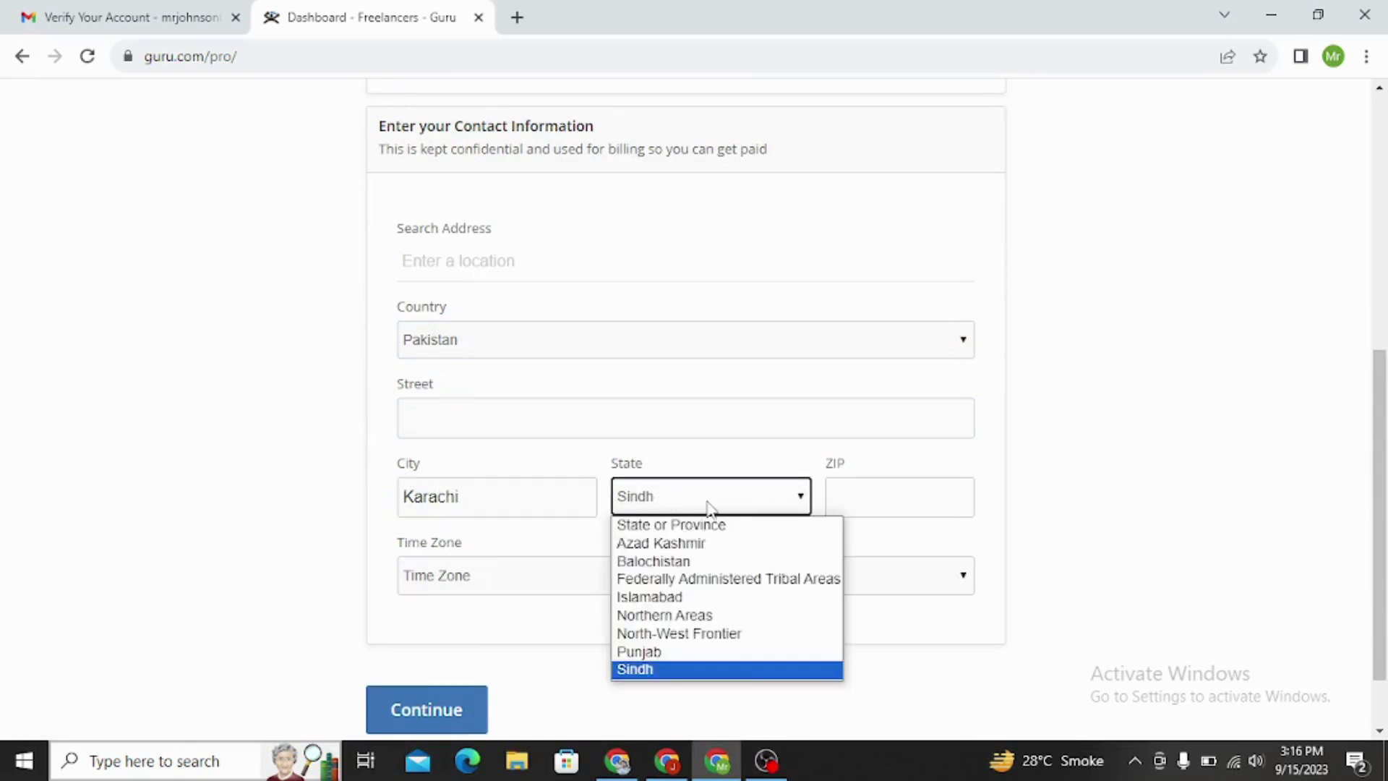
pyautogui.click(1004, 459)
pyautogui.click(886, 498)
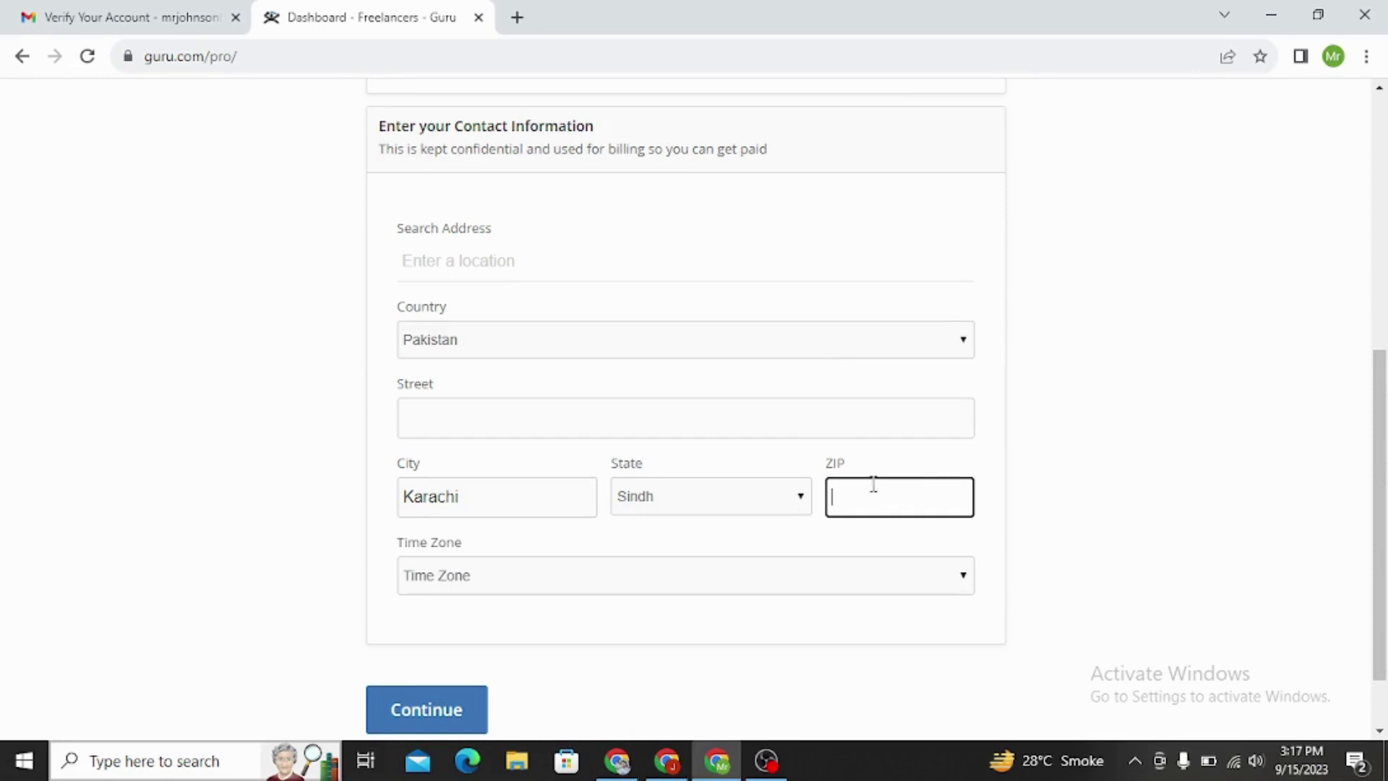
# Close the Time Zone list without choosing one and submit the contact information form.
pyautogui.click(908, 592)
pyautogui.scroll(-20, 618, 548)
pyautogui.scroll(20, 589, 426)
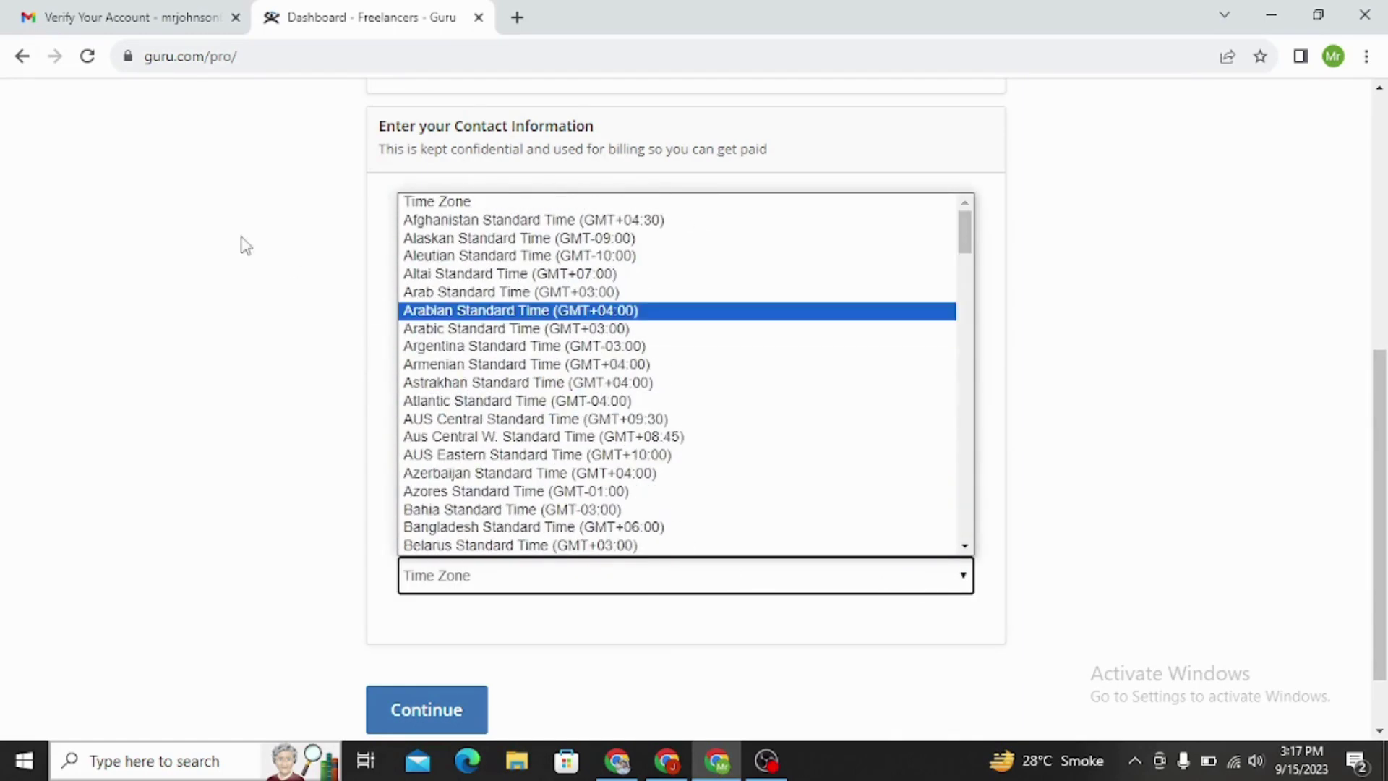
pyautogui.click(238, 273)
pyautogui.scroll(7, 682, 434)
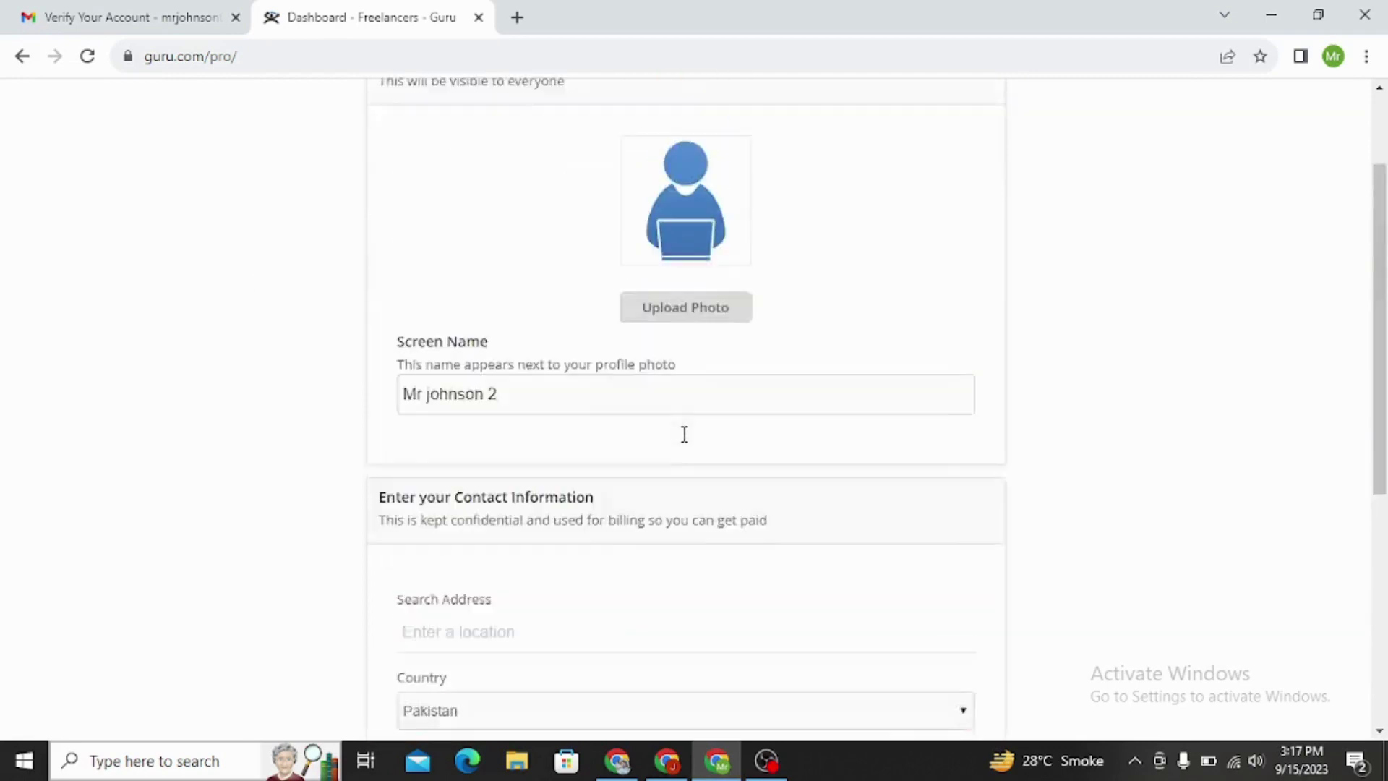
pyautogui.scroll(-8, 682, 426)
pyautogui.scroll(8, 683, 412)
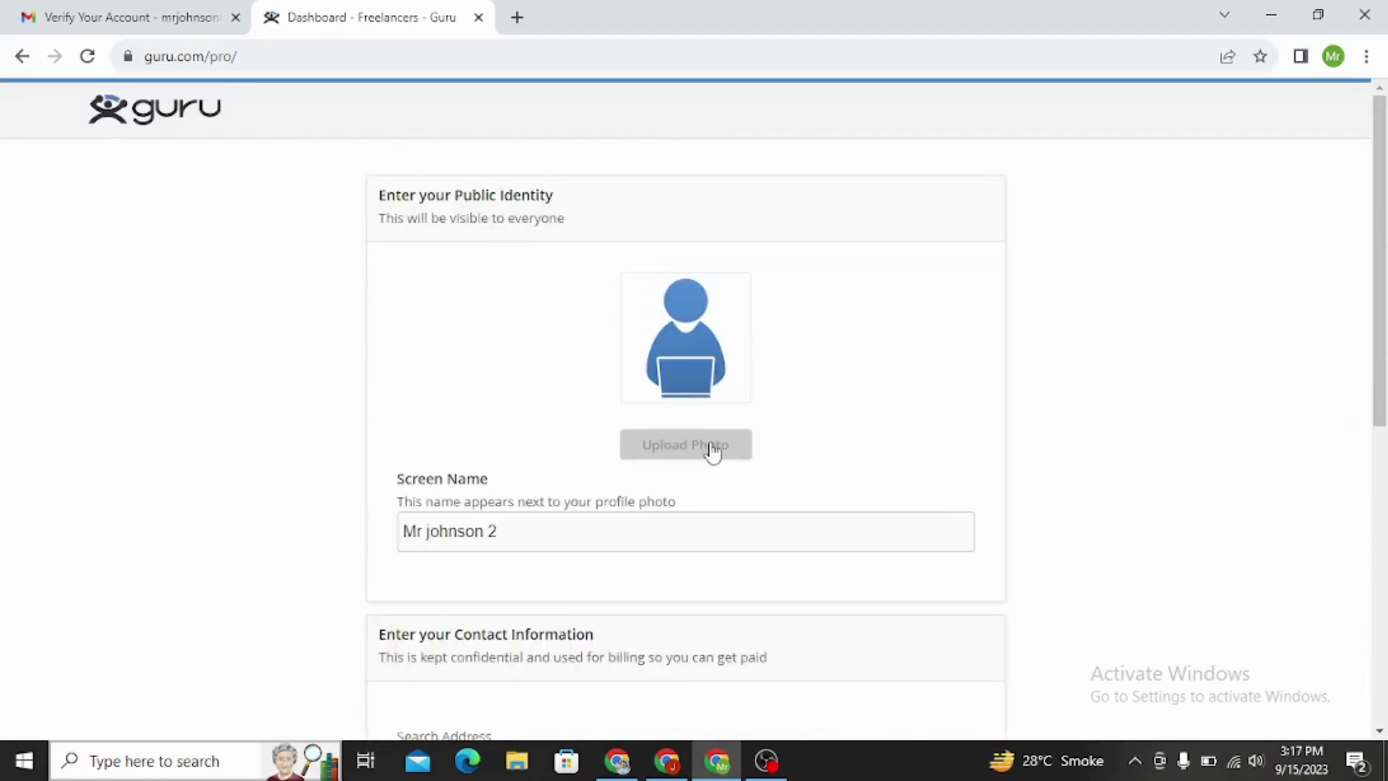
pyautogui.scroll(-8, 712, 451)
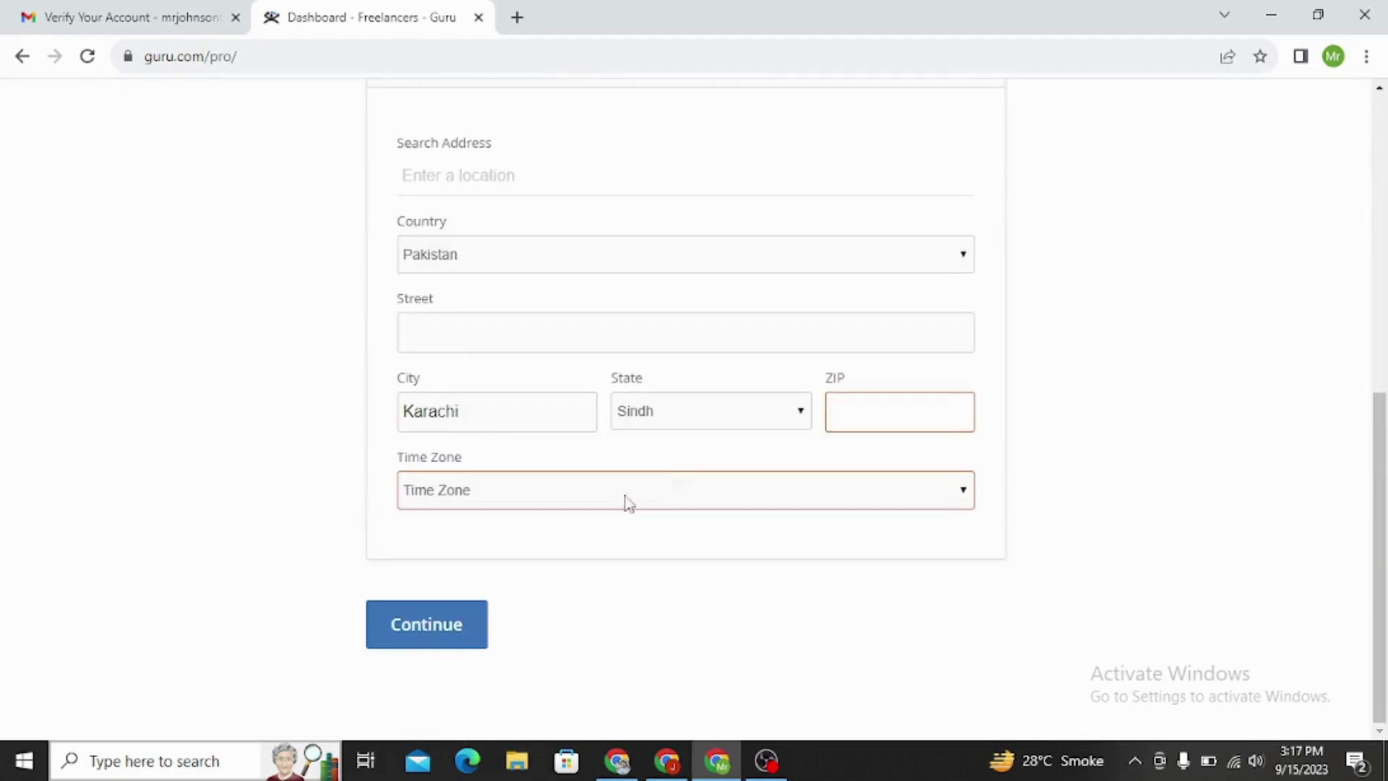
pyautogui.click(445, 628)
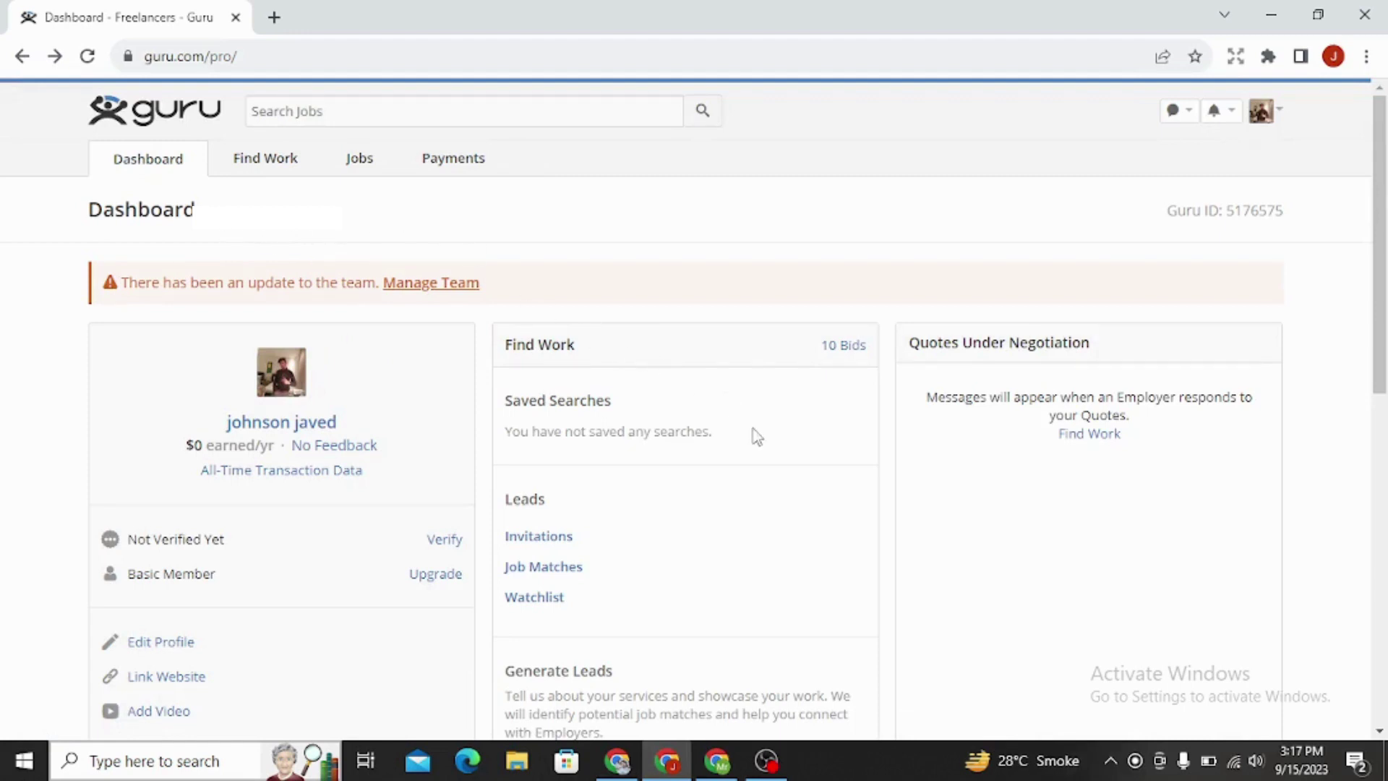
# Look over the freelancer dashboard, then switch back to the window with the profile form.
pyautogui.scroll(-3, 753, 432)
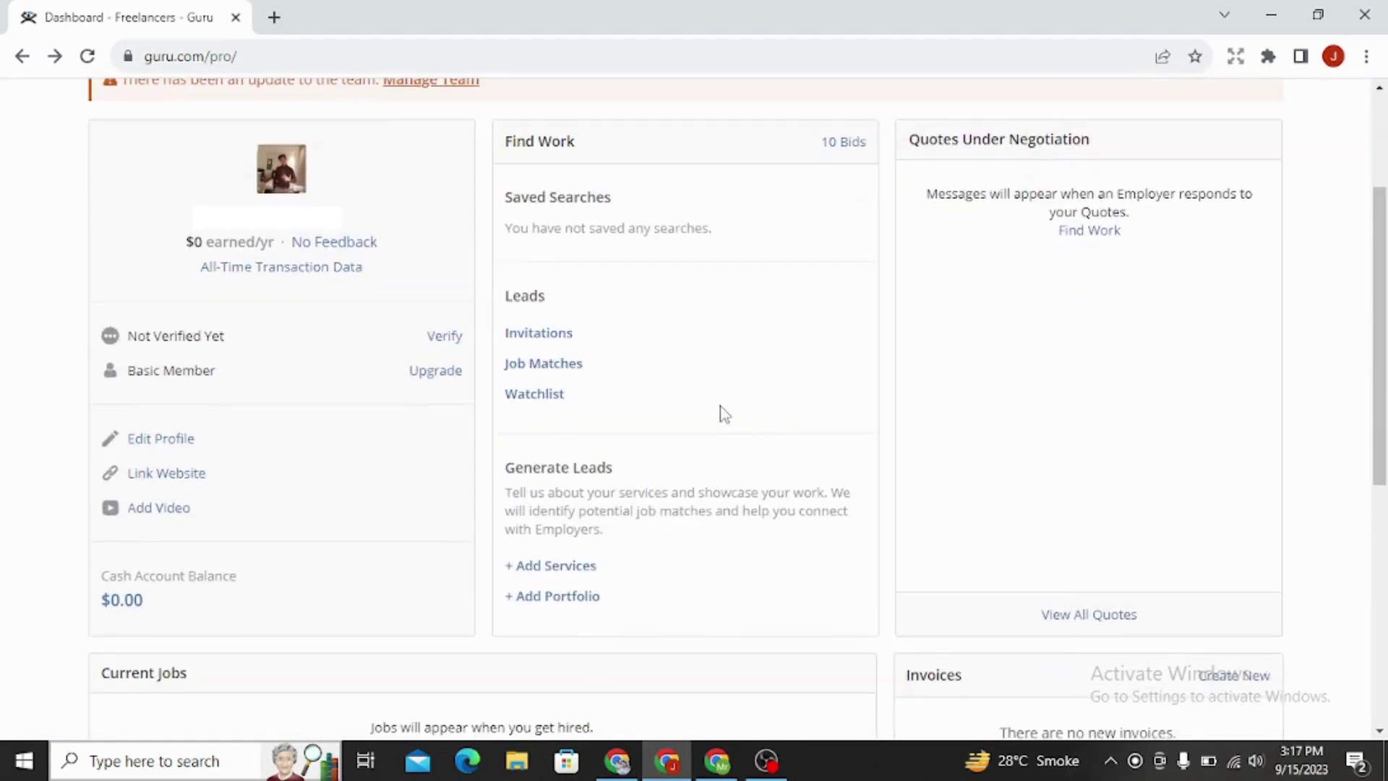
pyautogui.scroll(3, 723, 412)
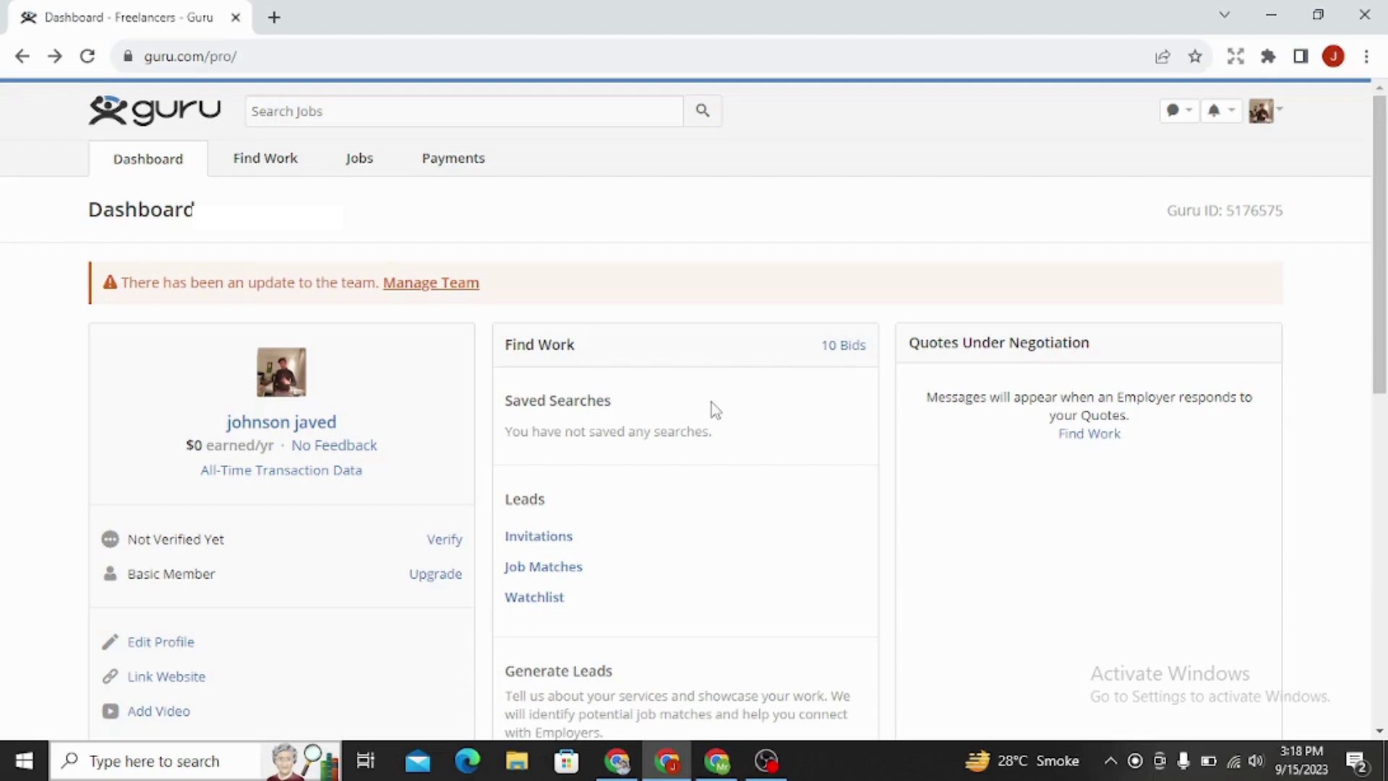
pyautogui.hotkey('alt', 'Tab')
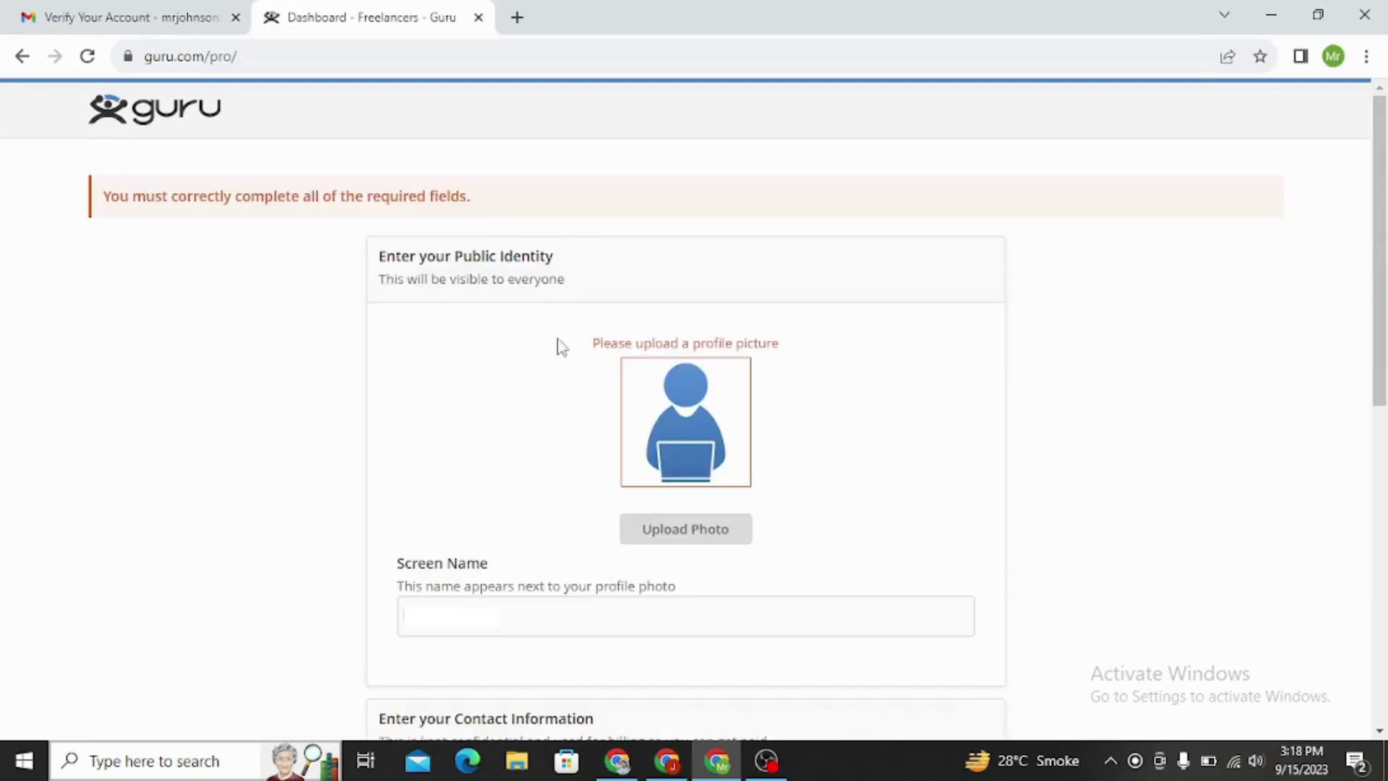